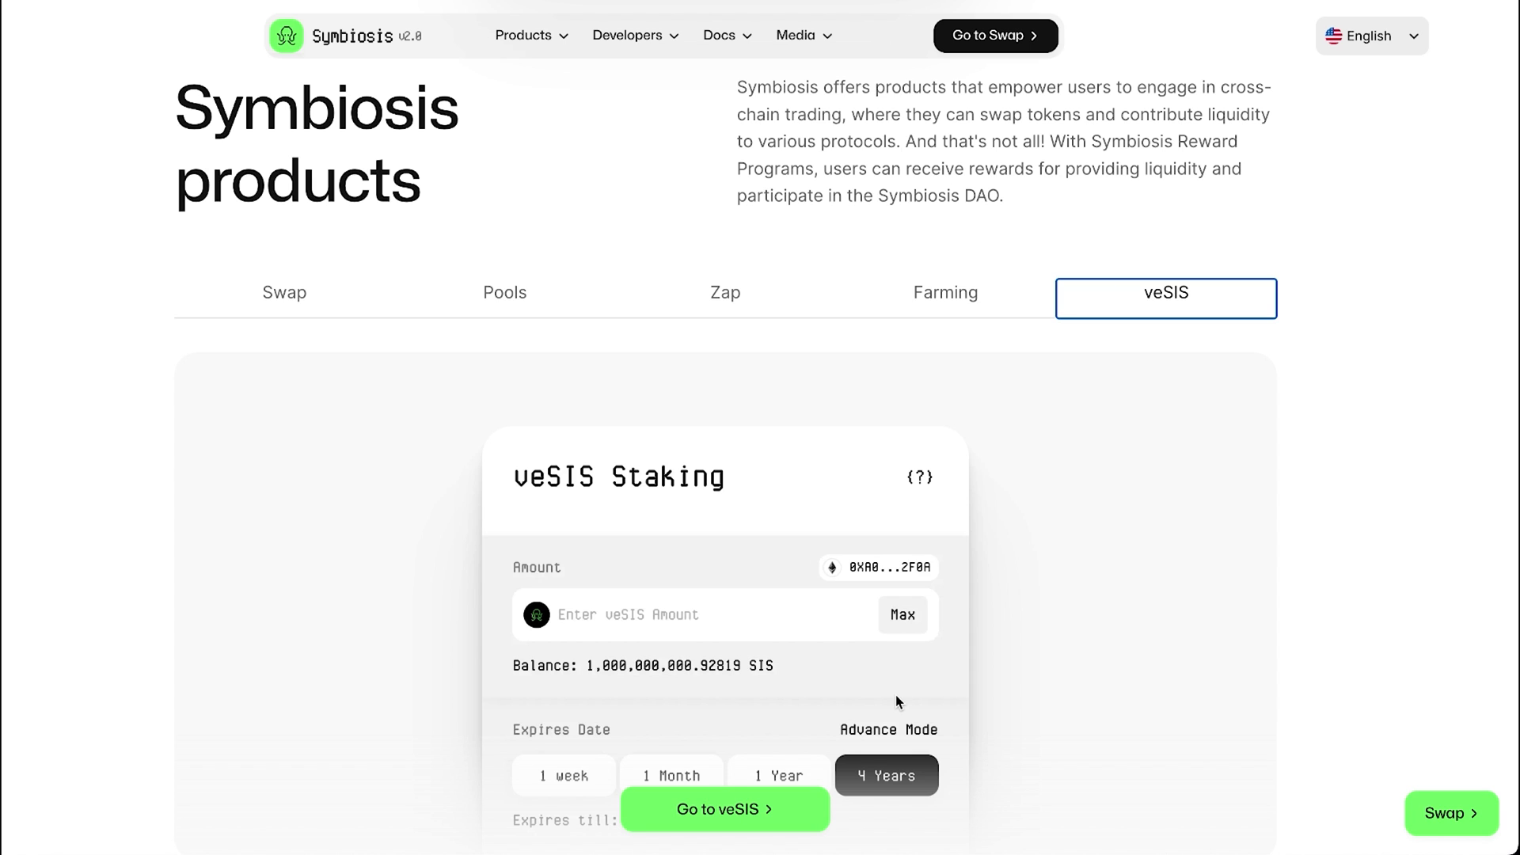
Scroll to the veSIS voting-power section showing the 4 Years staking card
scroll(897, 697, "up", 1)
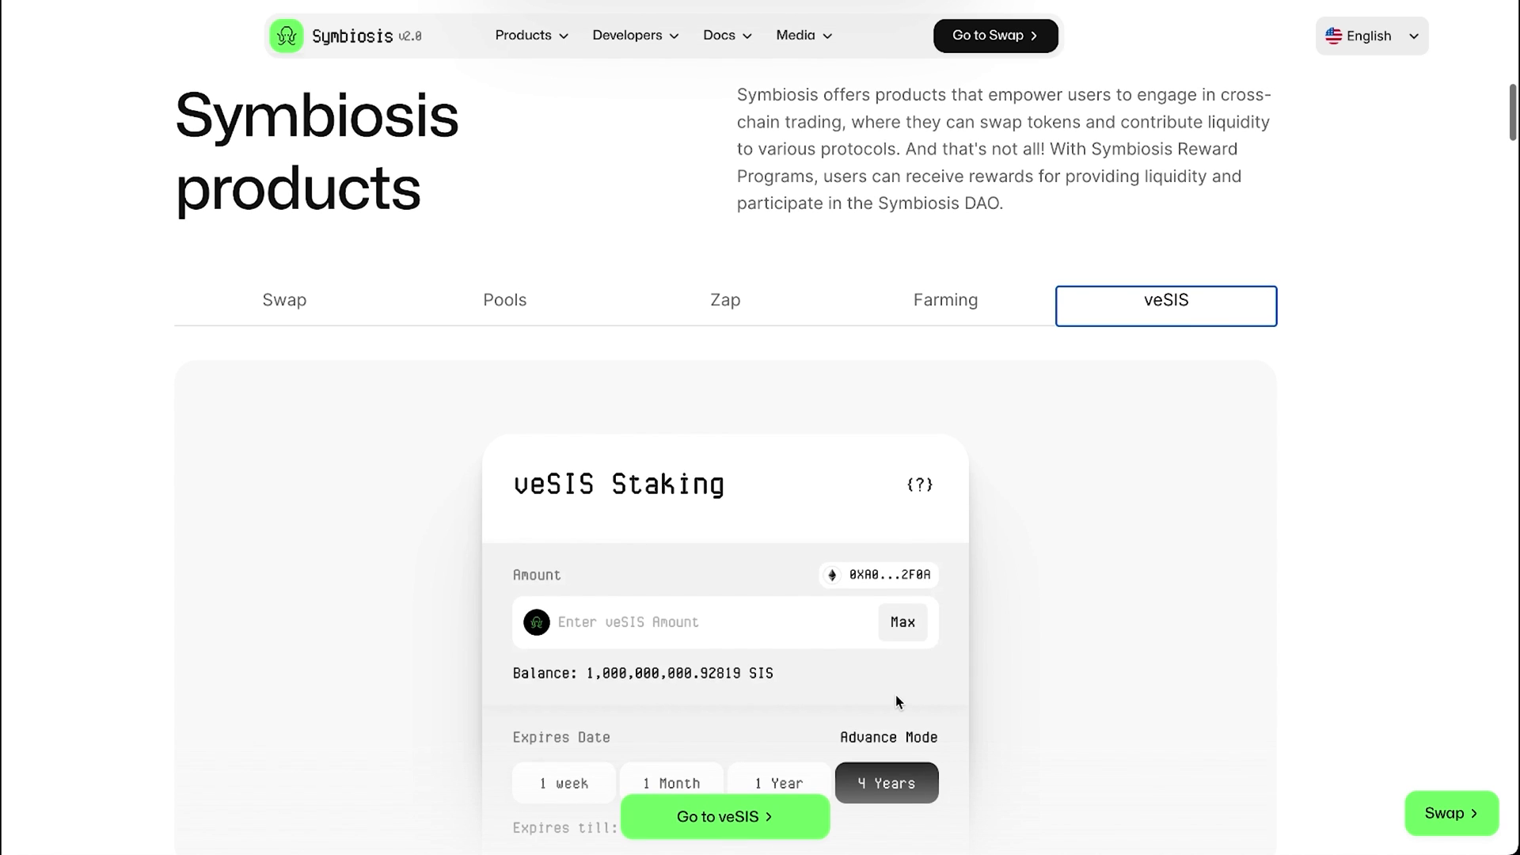
scroll(896, 701, "up", 1)
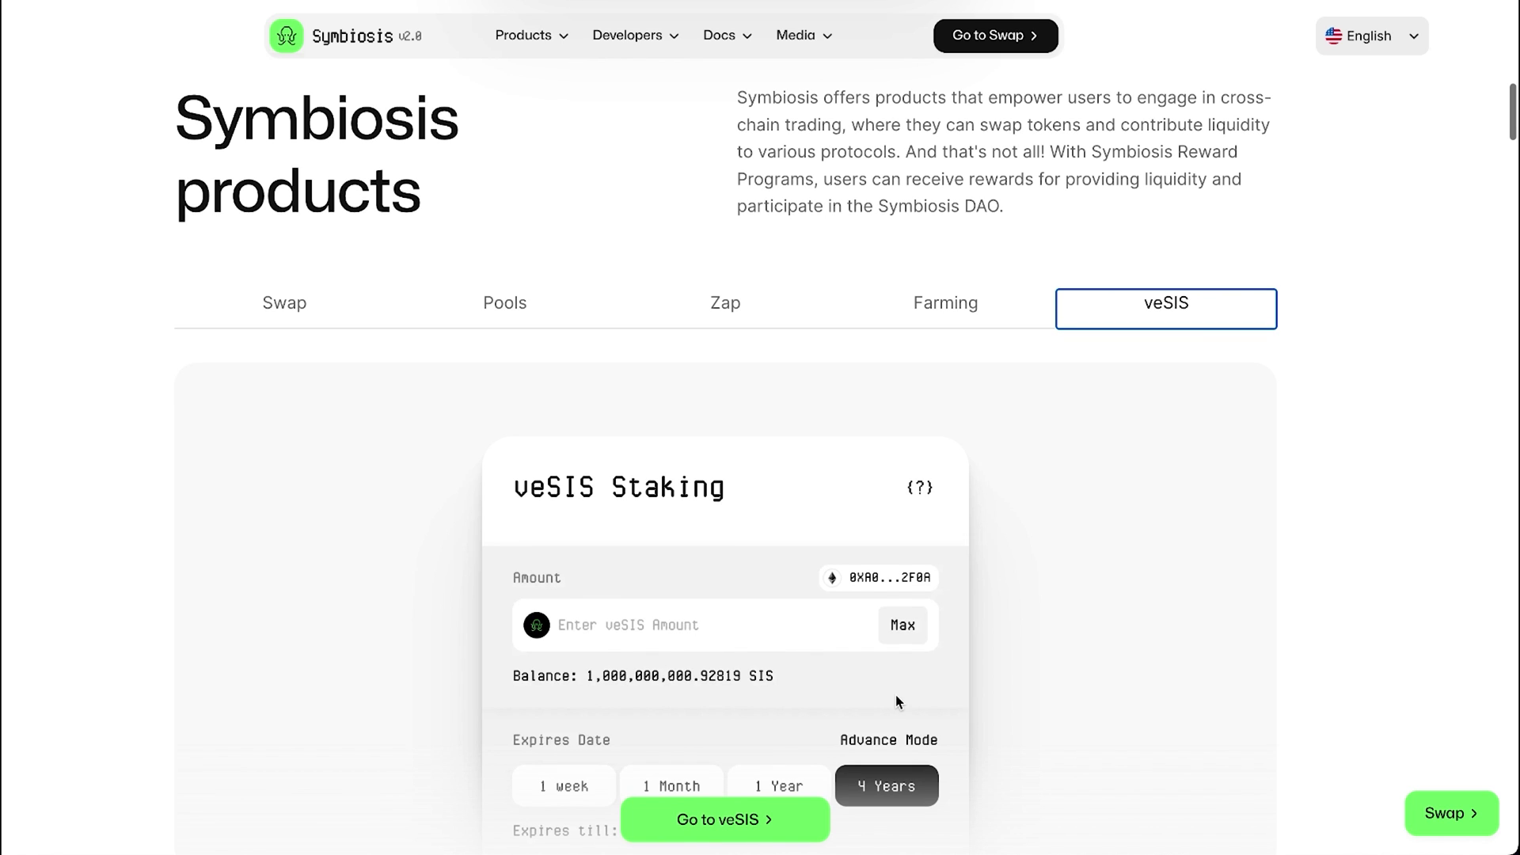
scroll(896, 695, "down", 5)
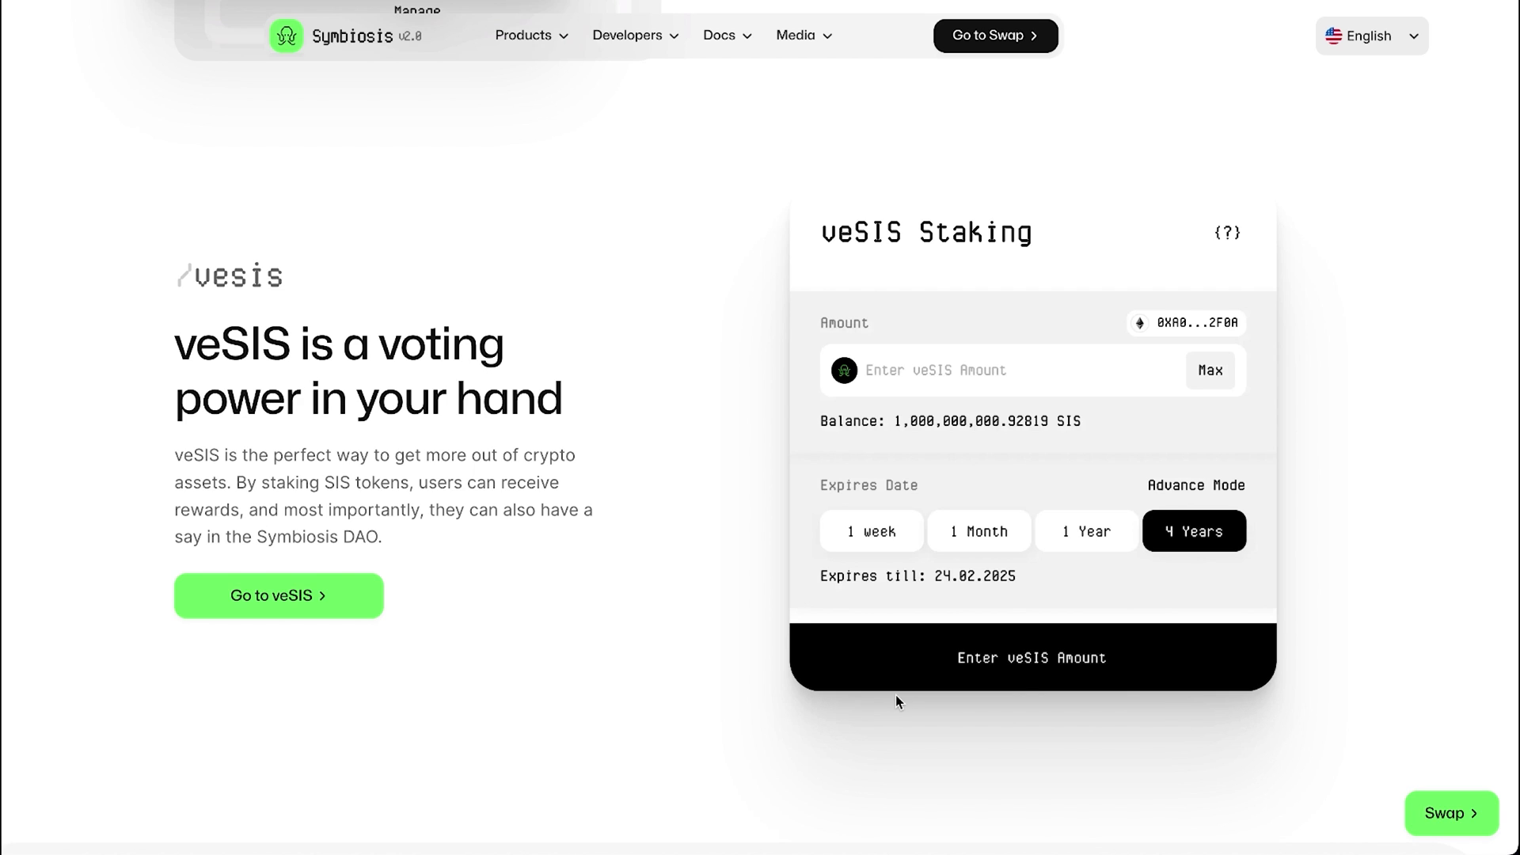
Check the ETH and SIS balances in the MetaMask wallet popup, then close it
scroll(1080, 107, "down", 1)
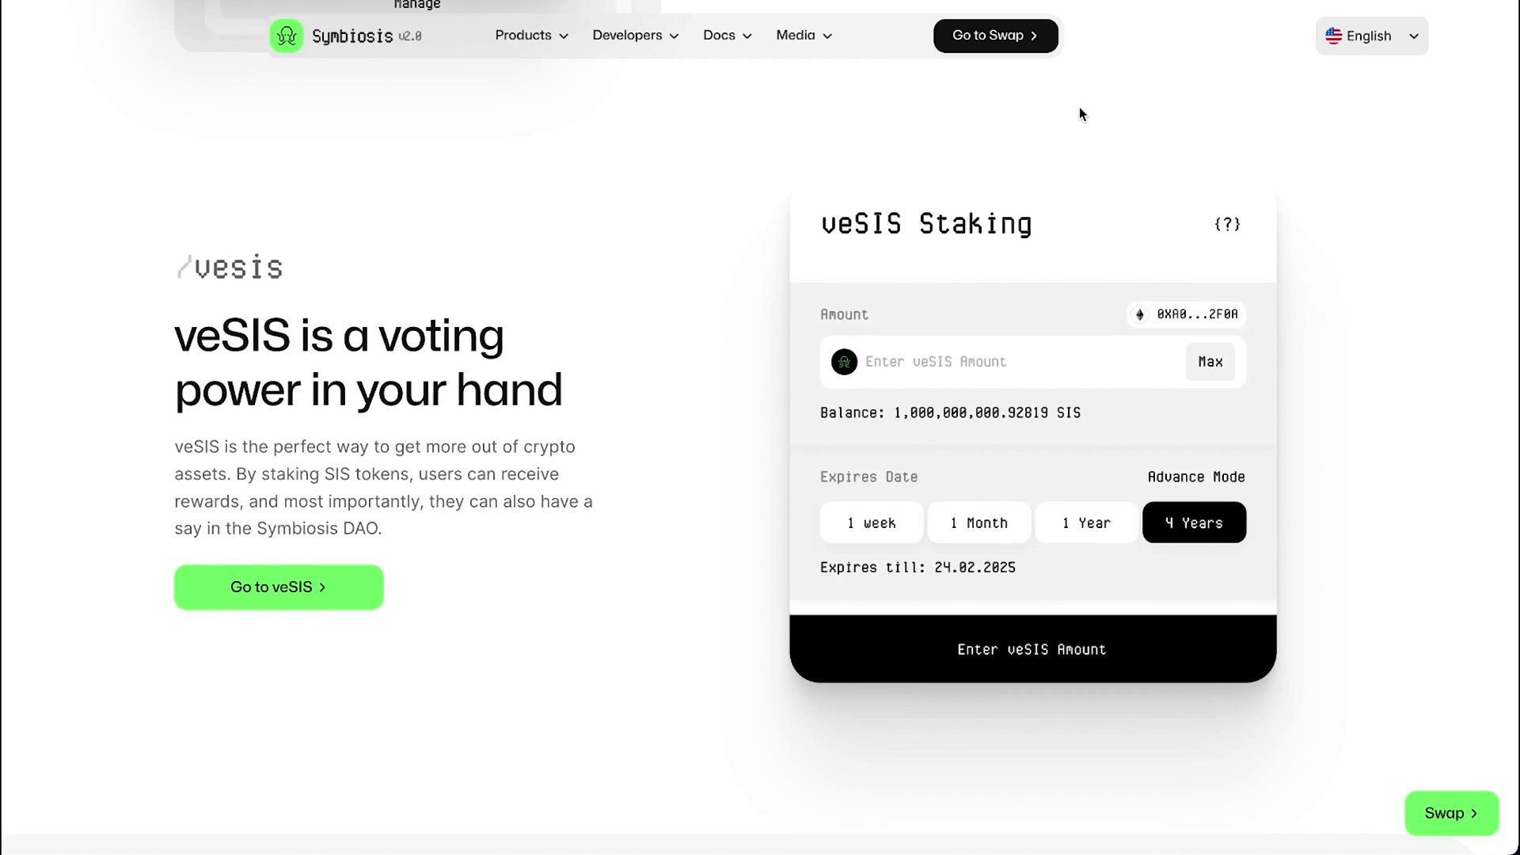
key("alt+shift+m")
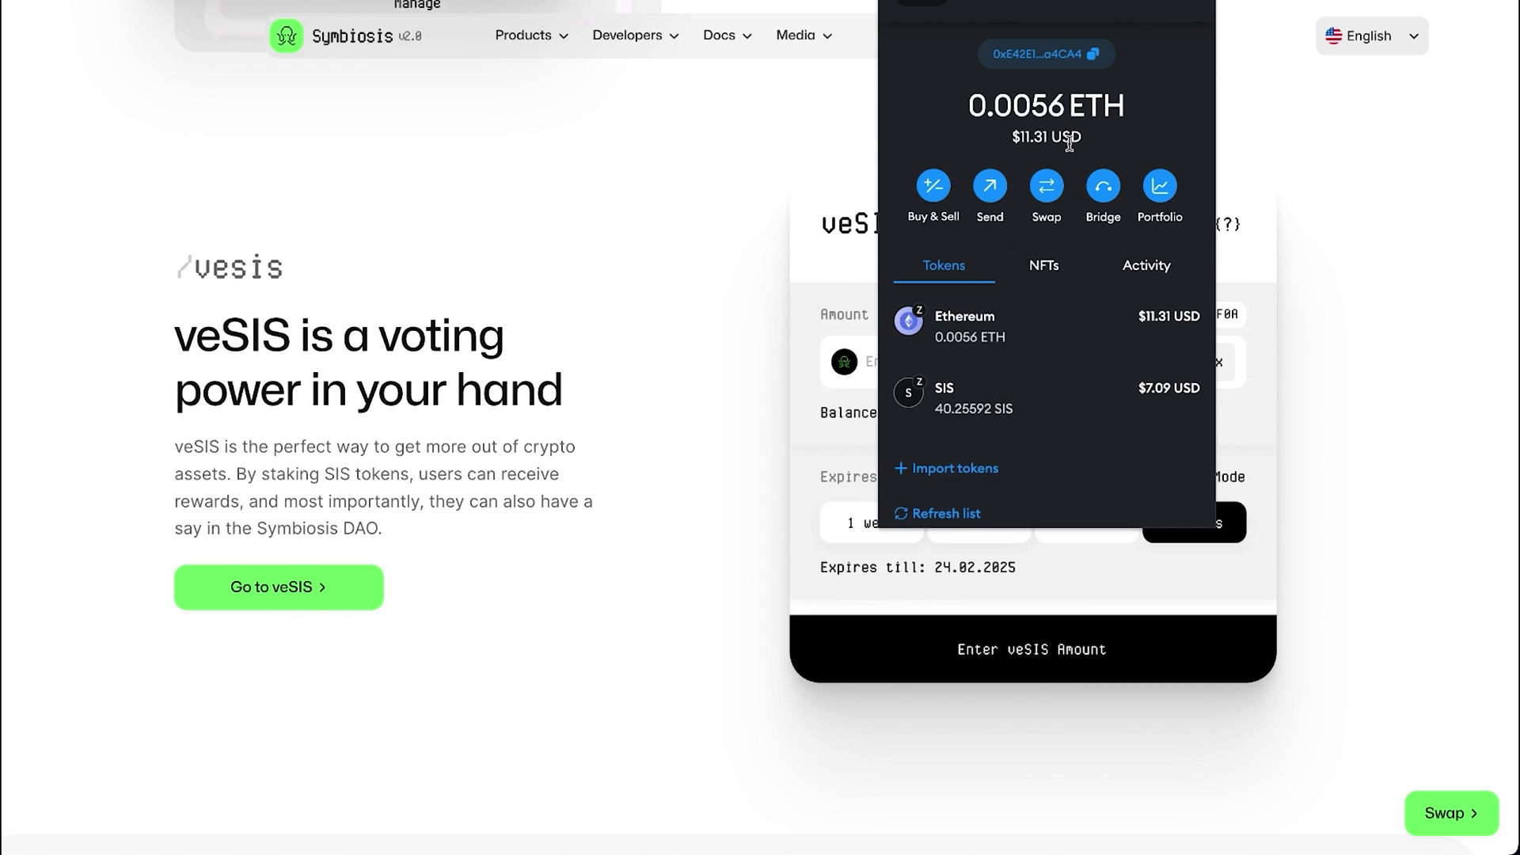
left_click(1267, 251)
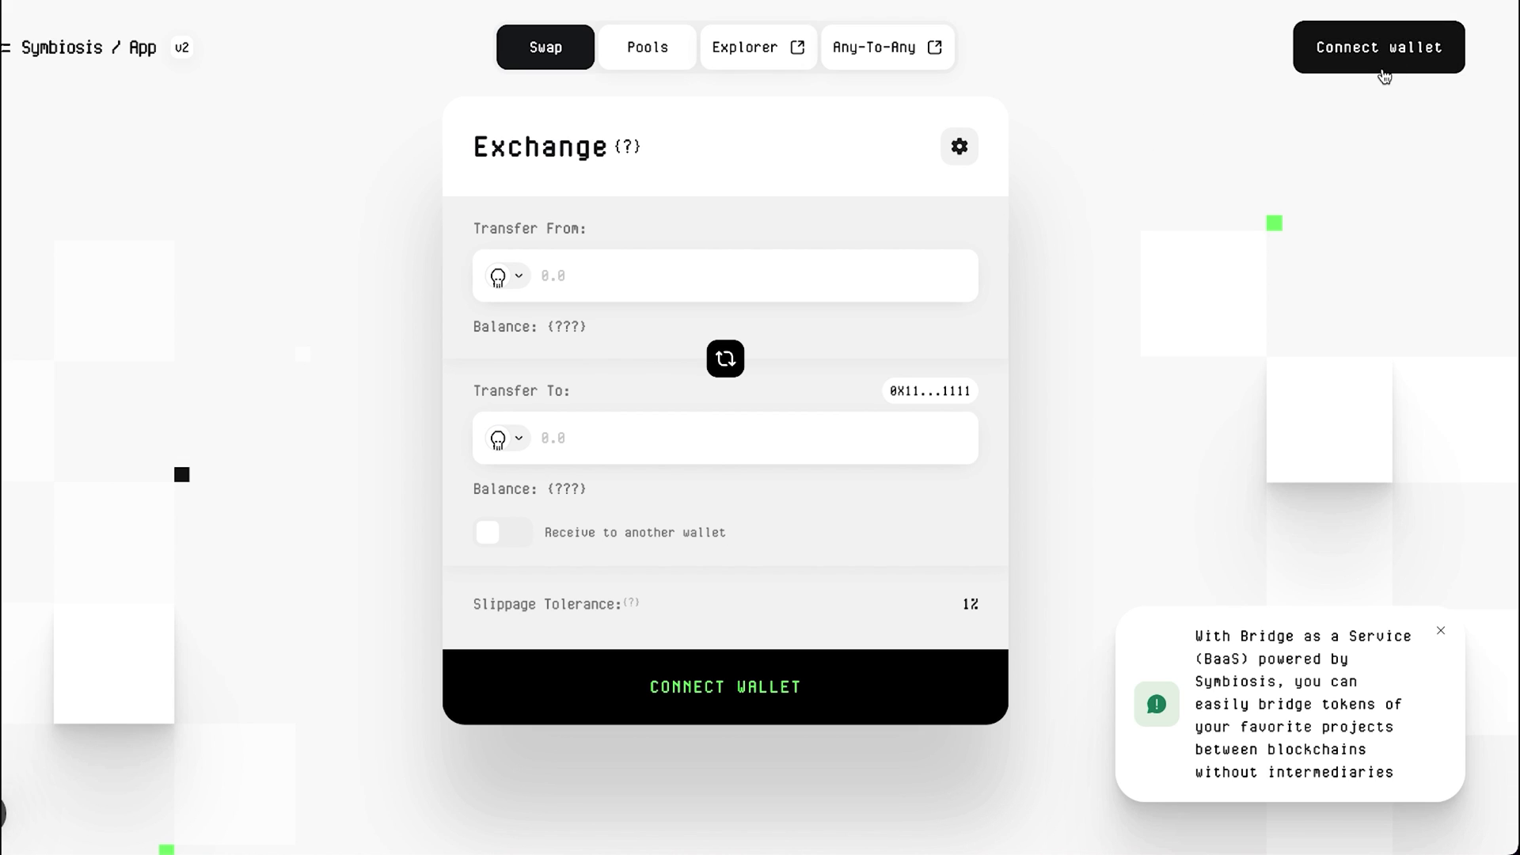
Connect the MetaMask wallet and choose SIS on BNB as the token to send
left_click(1382, 70)
left_click(566, 378)
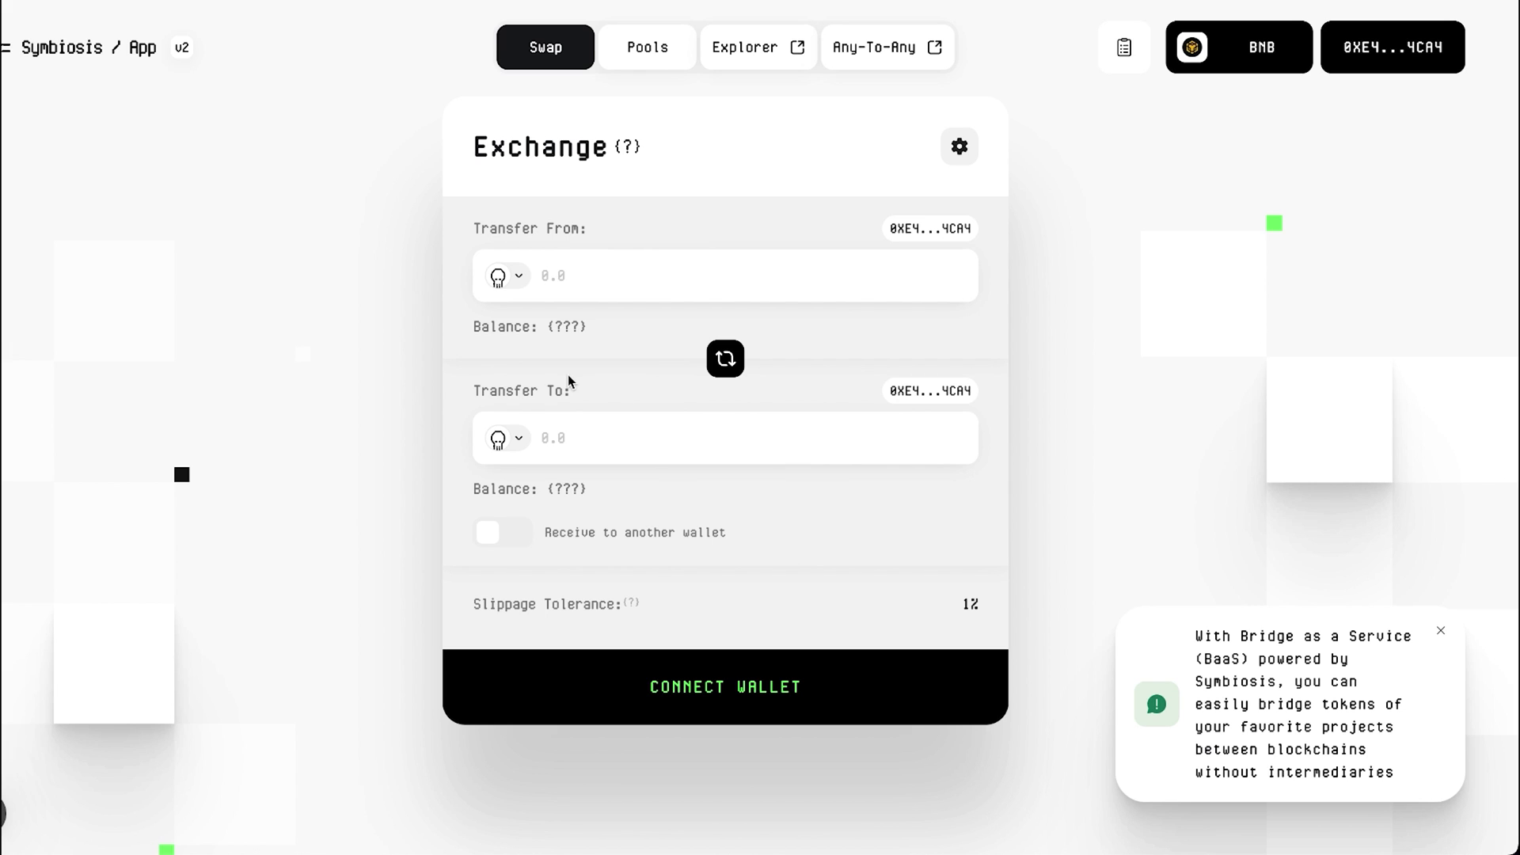
left_click(516, 280)
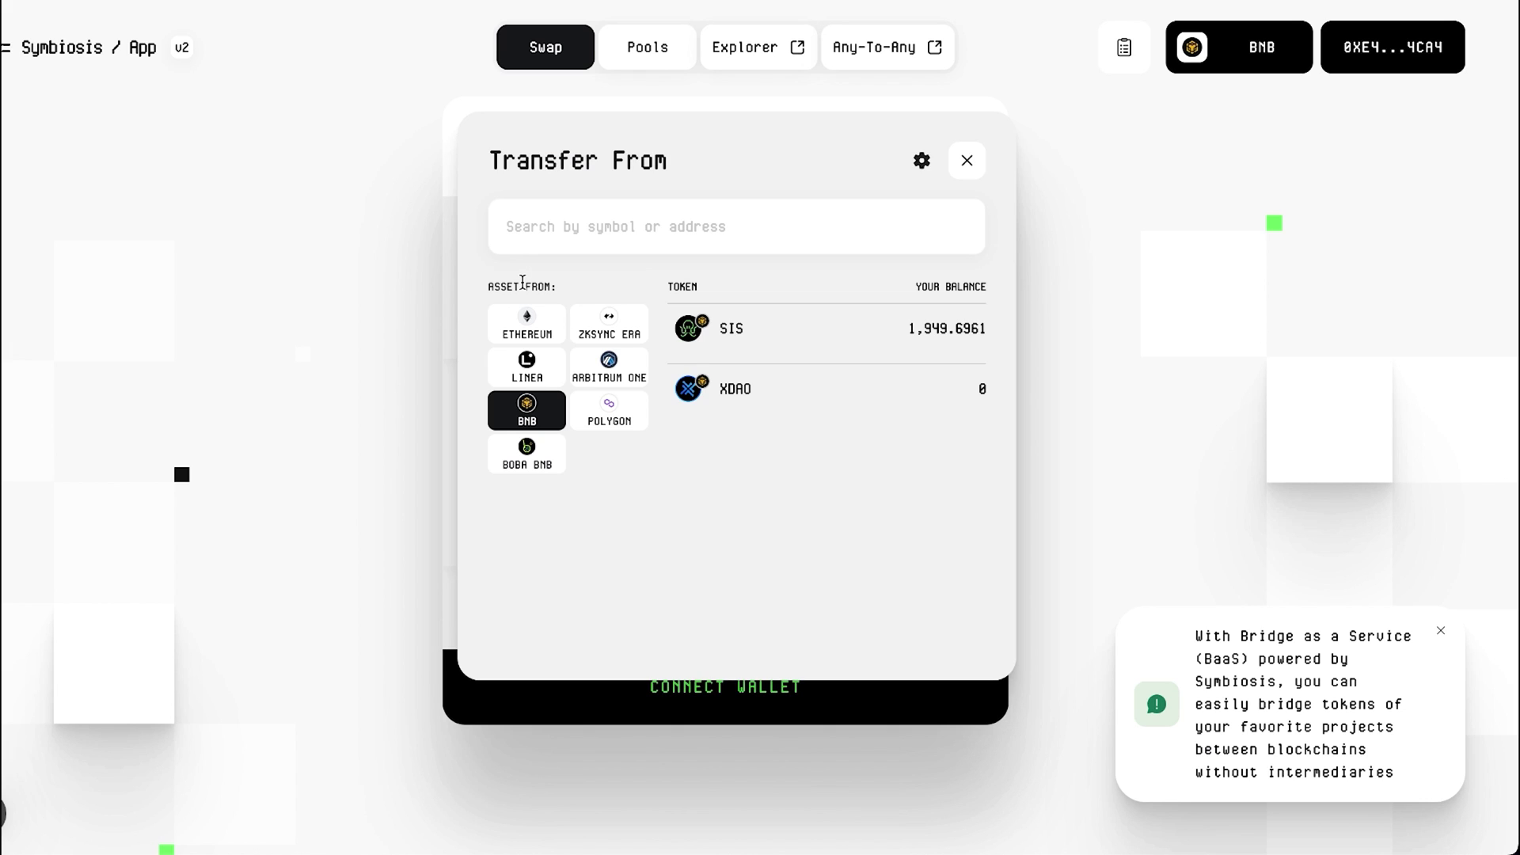
left_click(546, 246)
type("s")
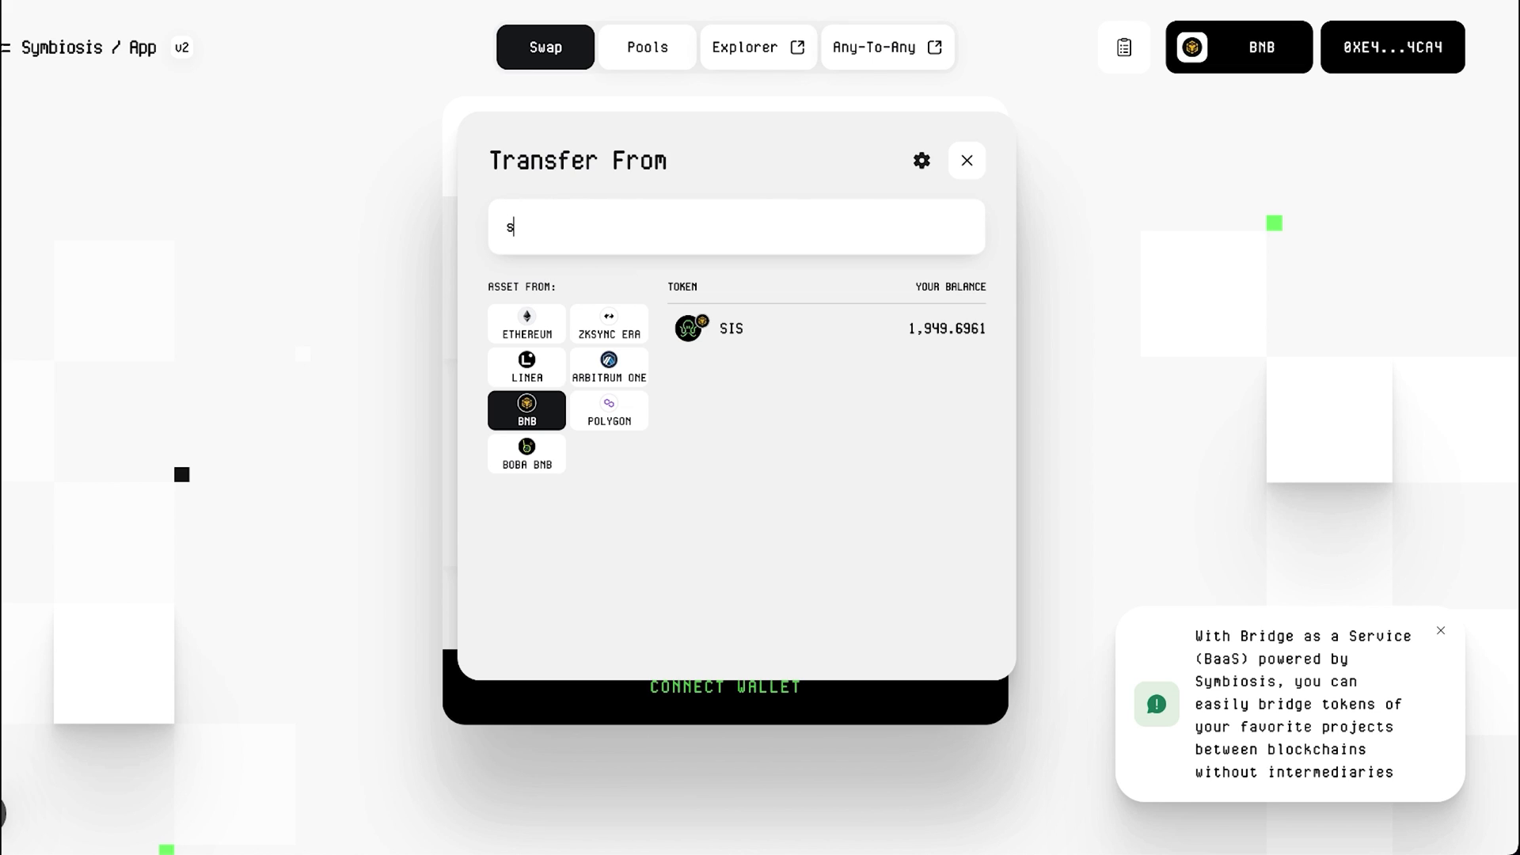
type("is")
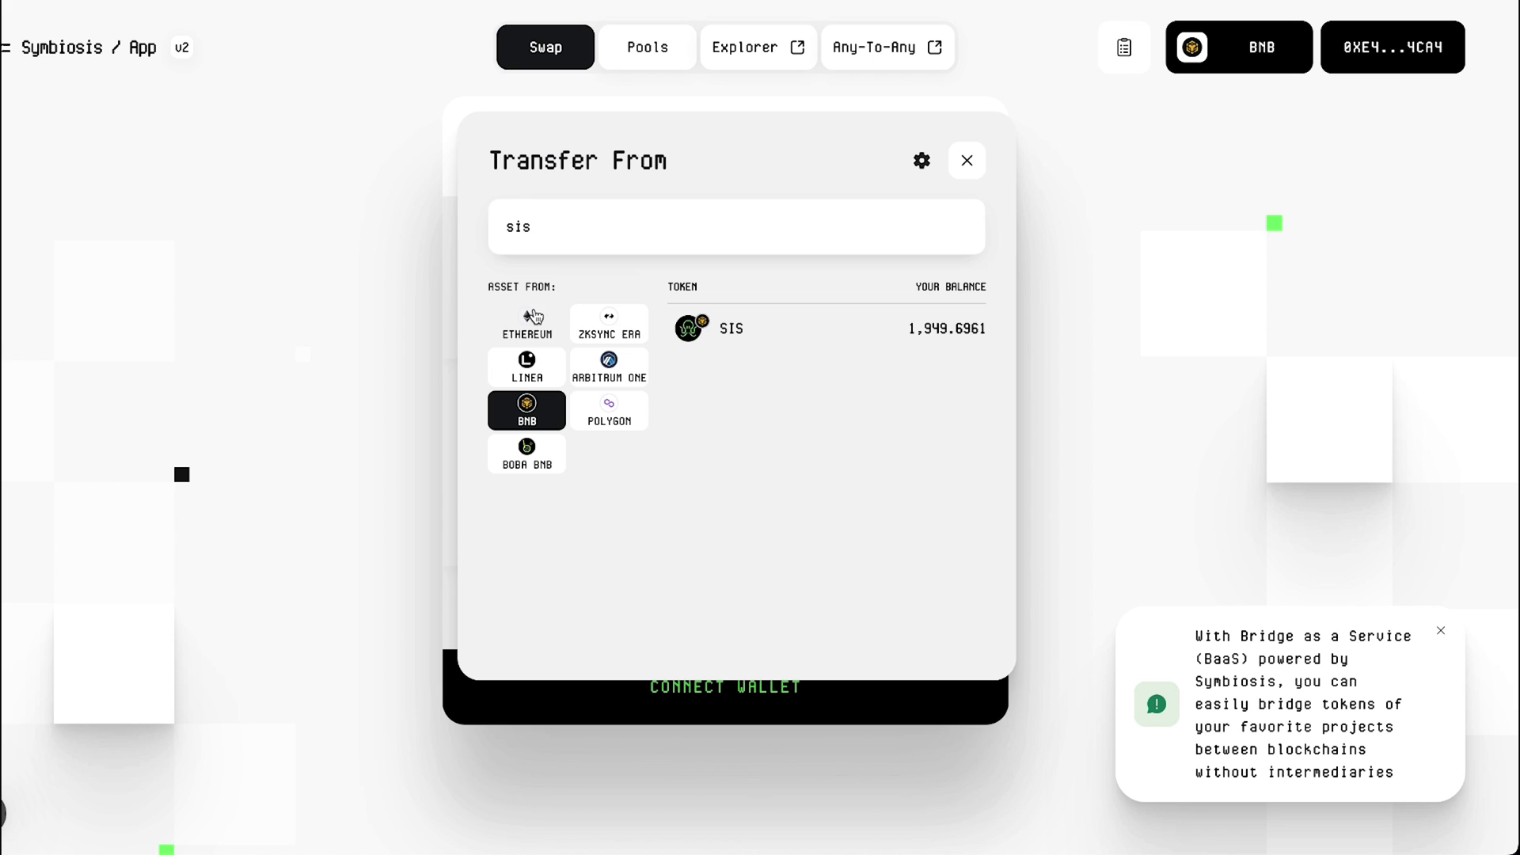
left_click(742, 325)
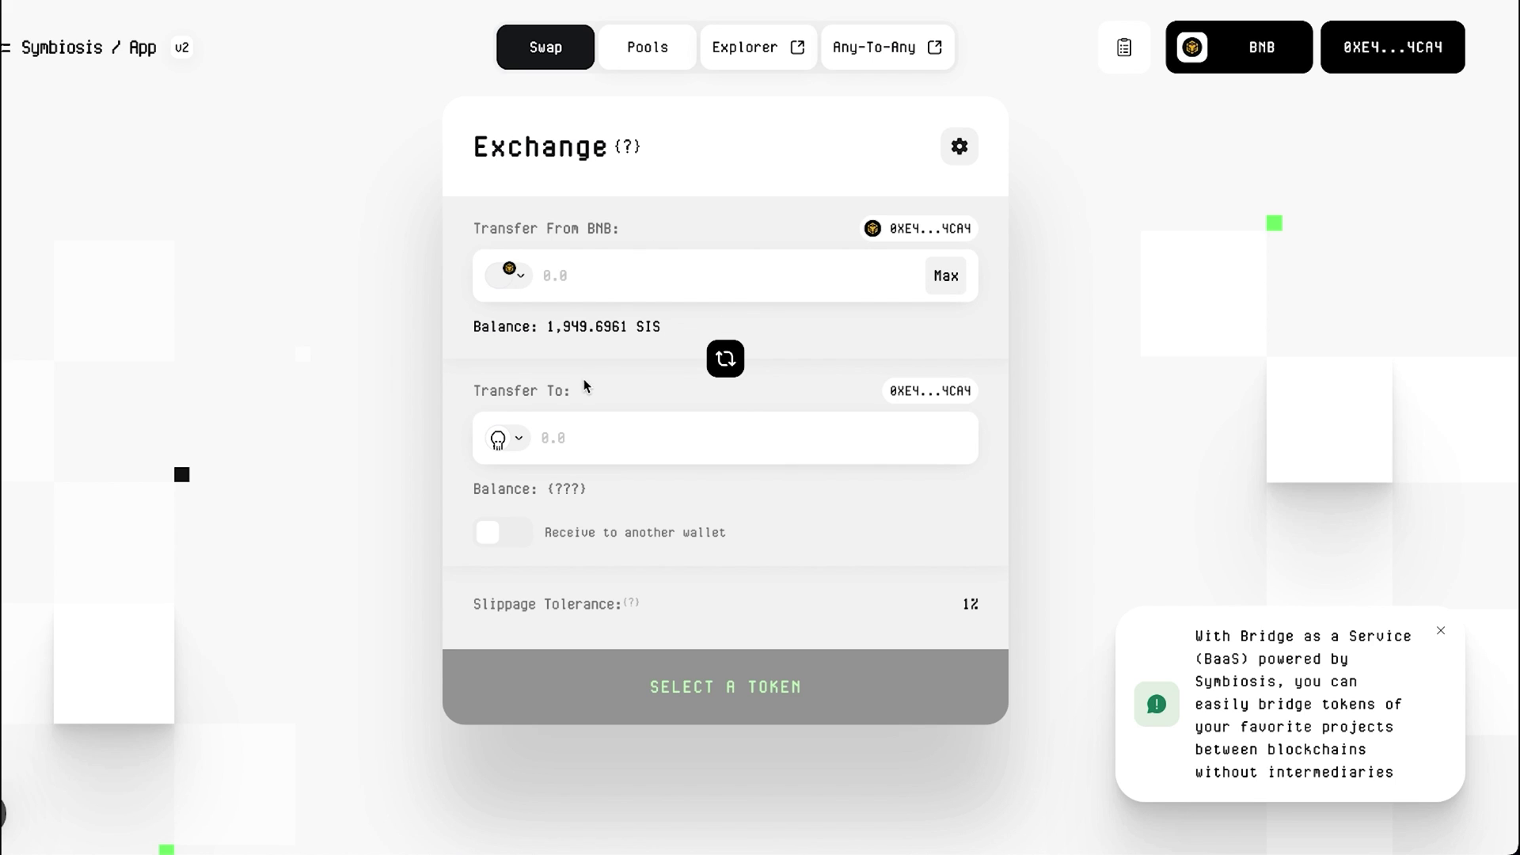
Set SIS on zkSync Era as the token to receive, and enter 1000 as the amount
left_click(509, 438)
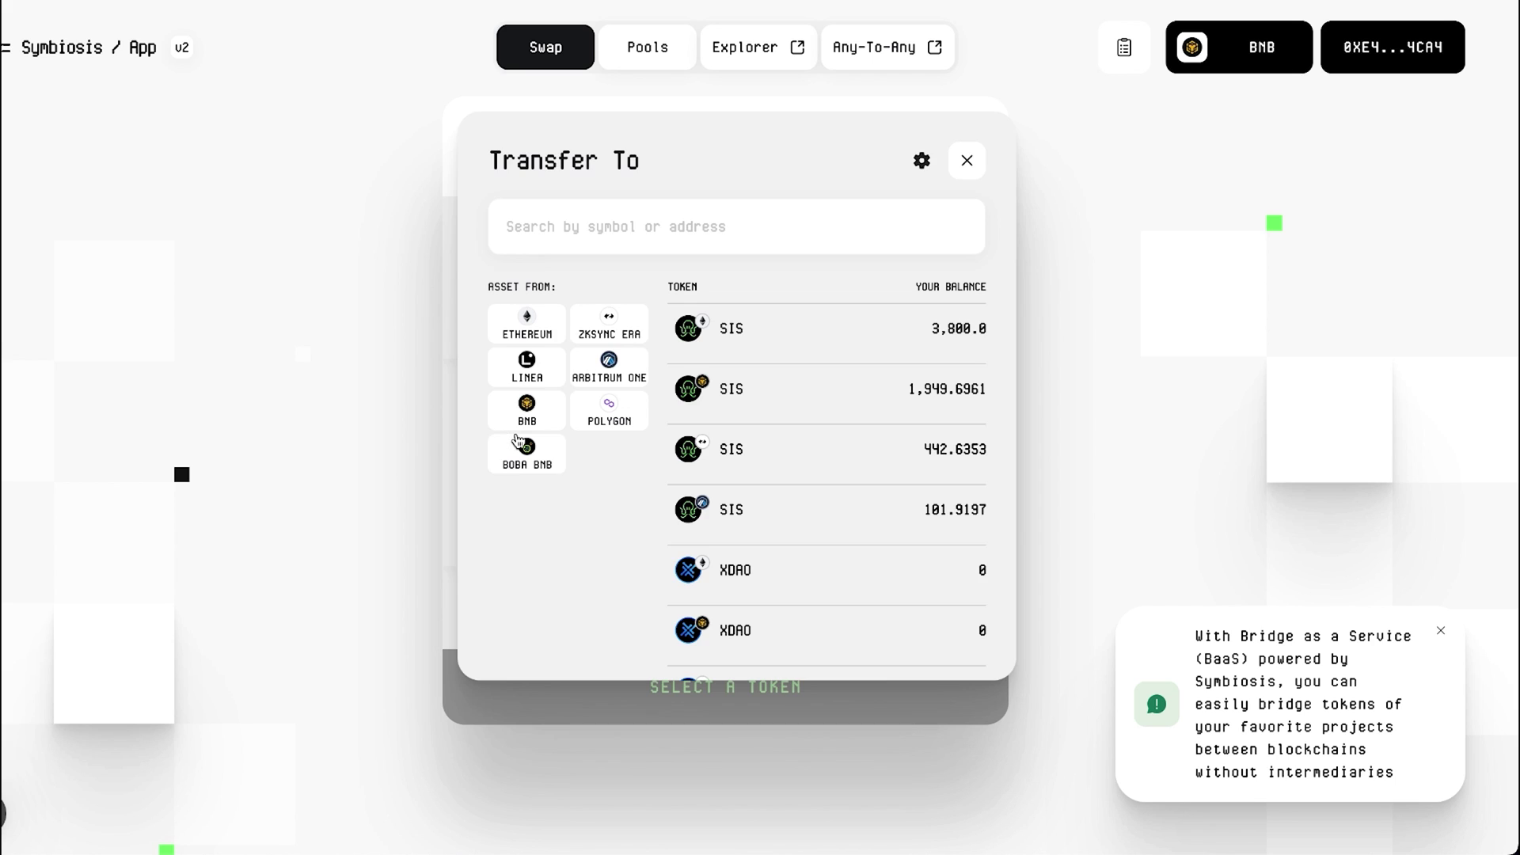
left_click(605, 337)
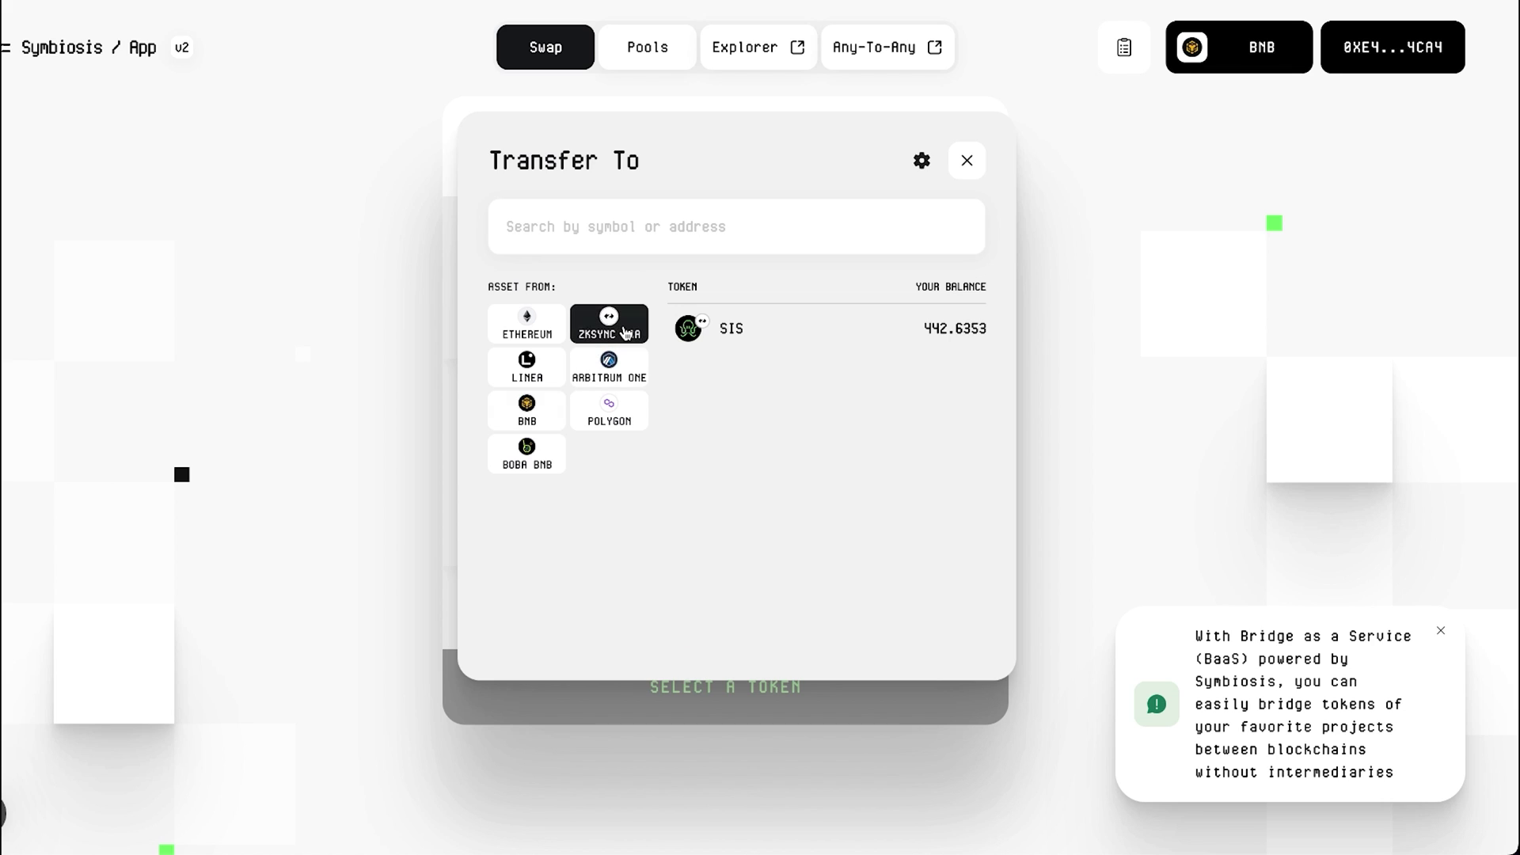
left_click(752, 328)
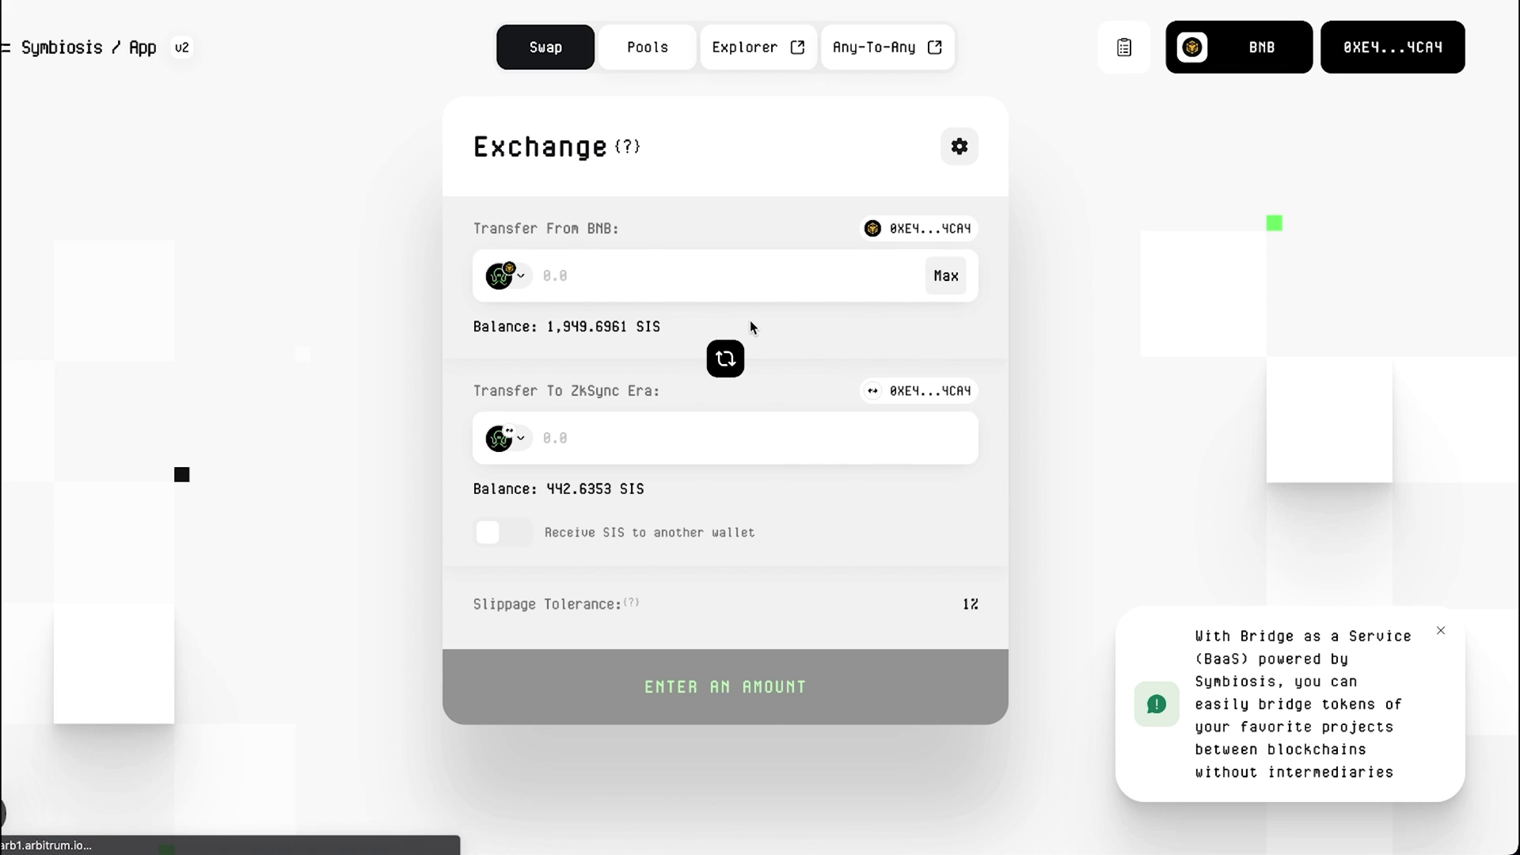
left_click(628, 274)
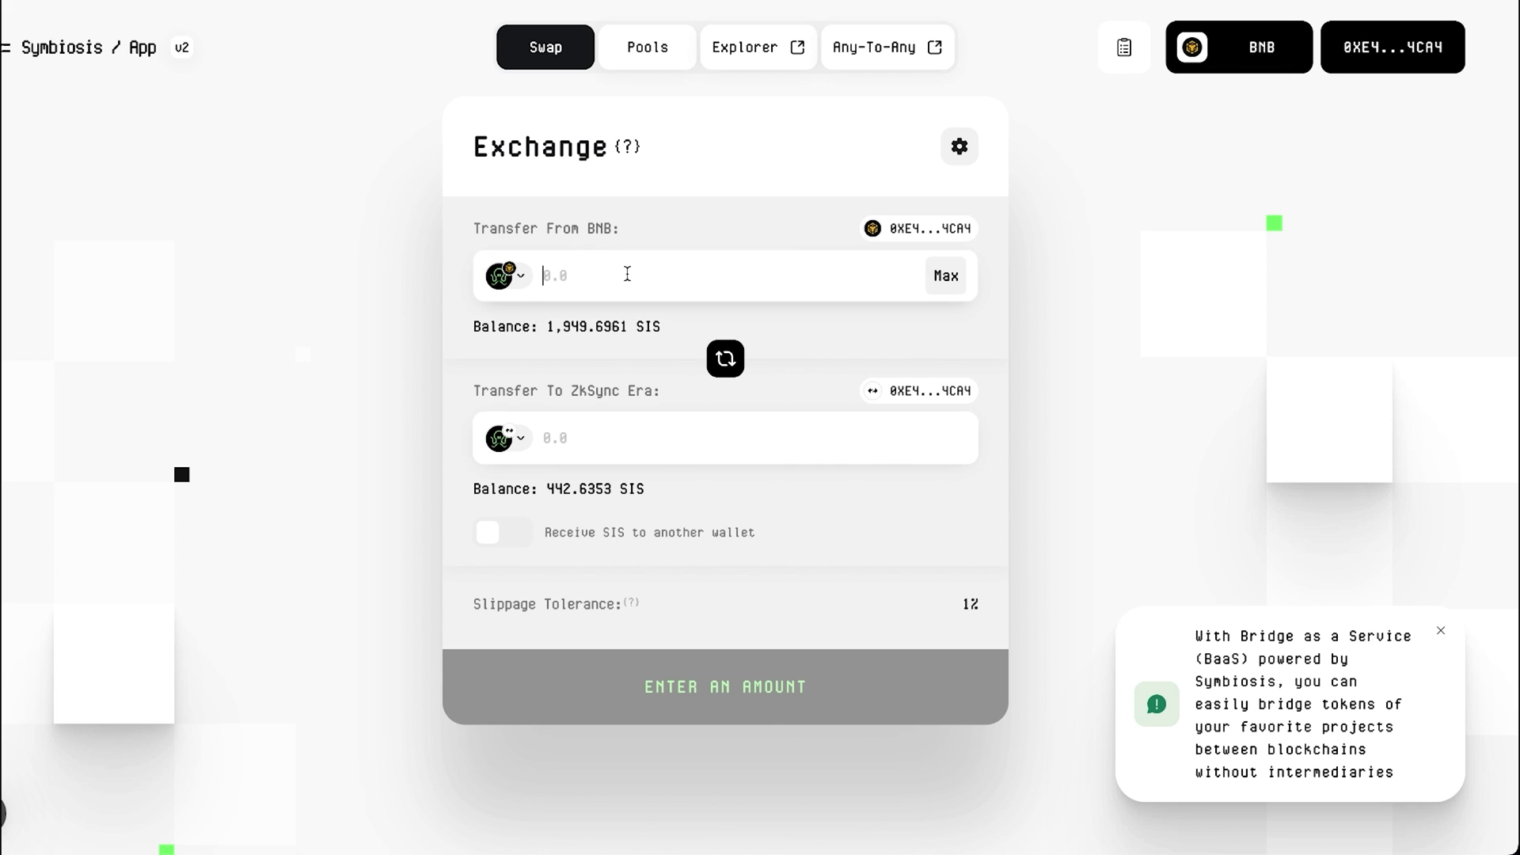
type("1000")
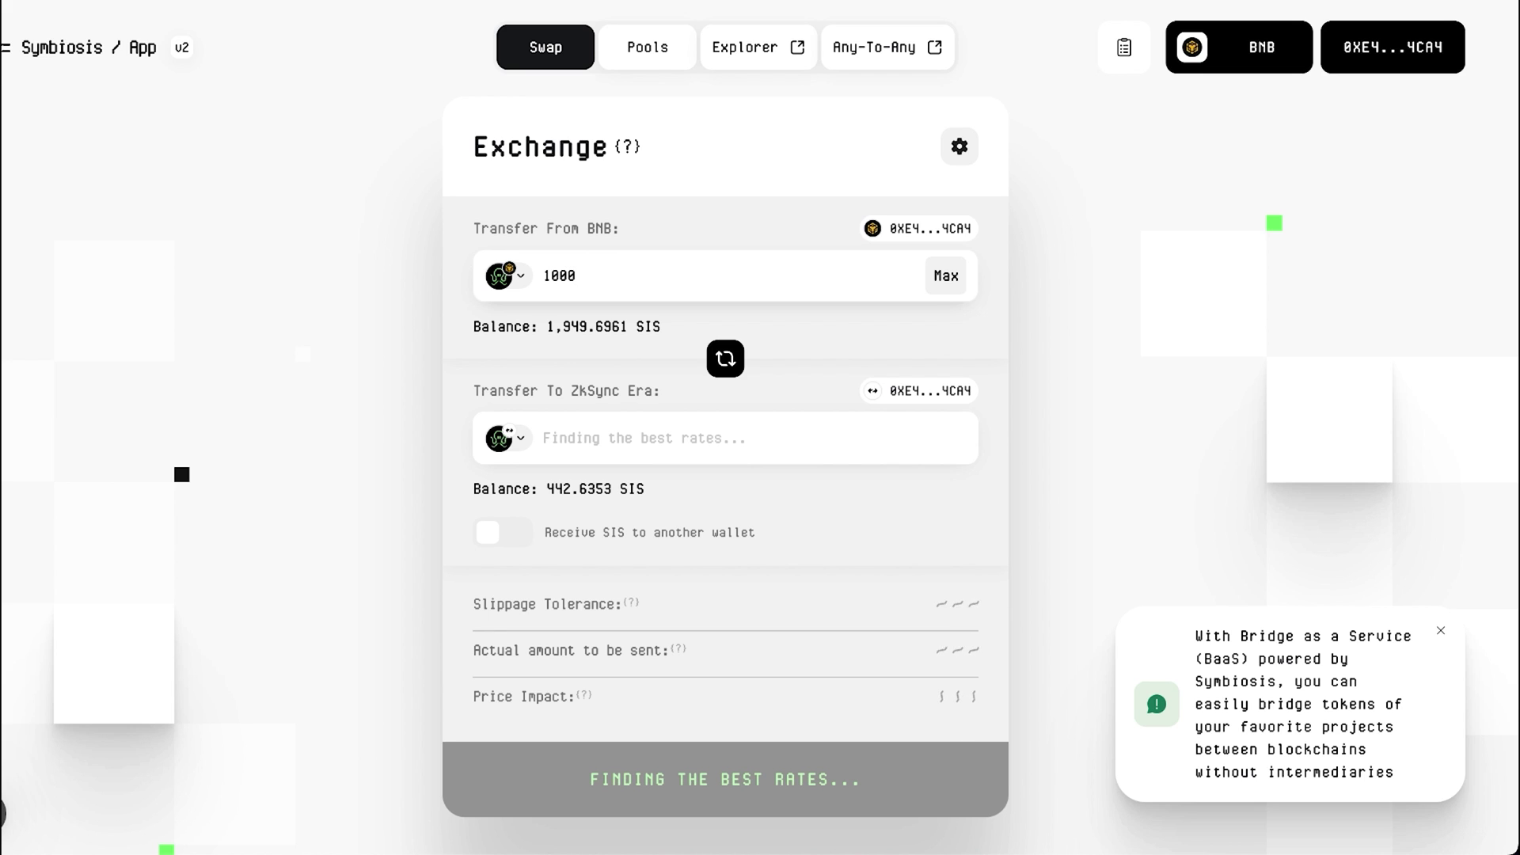
Grant the 1000 SIS spending cap in MetaMask for the BNB to zkSync Era bridge
scroll(706, 538, "down", 4)
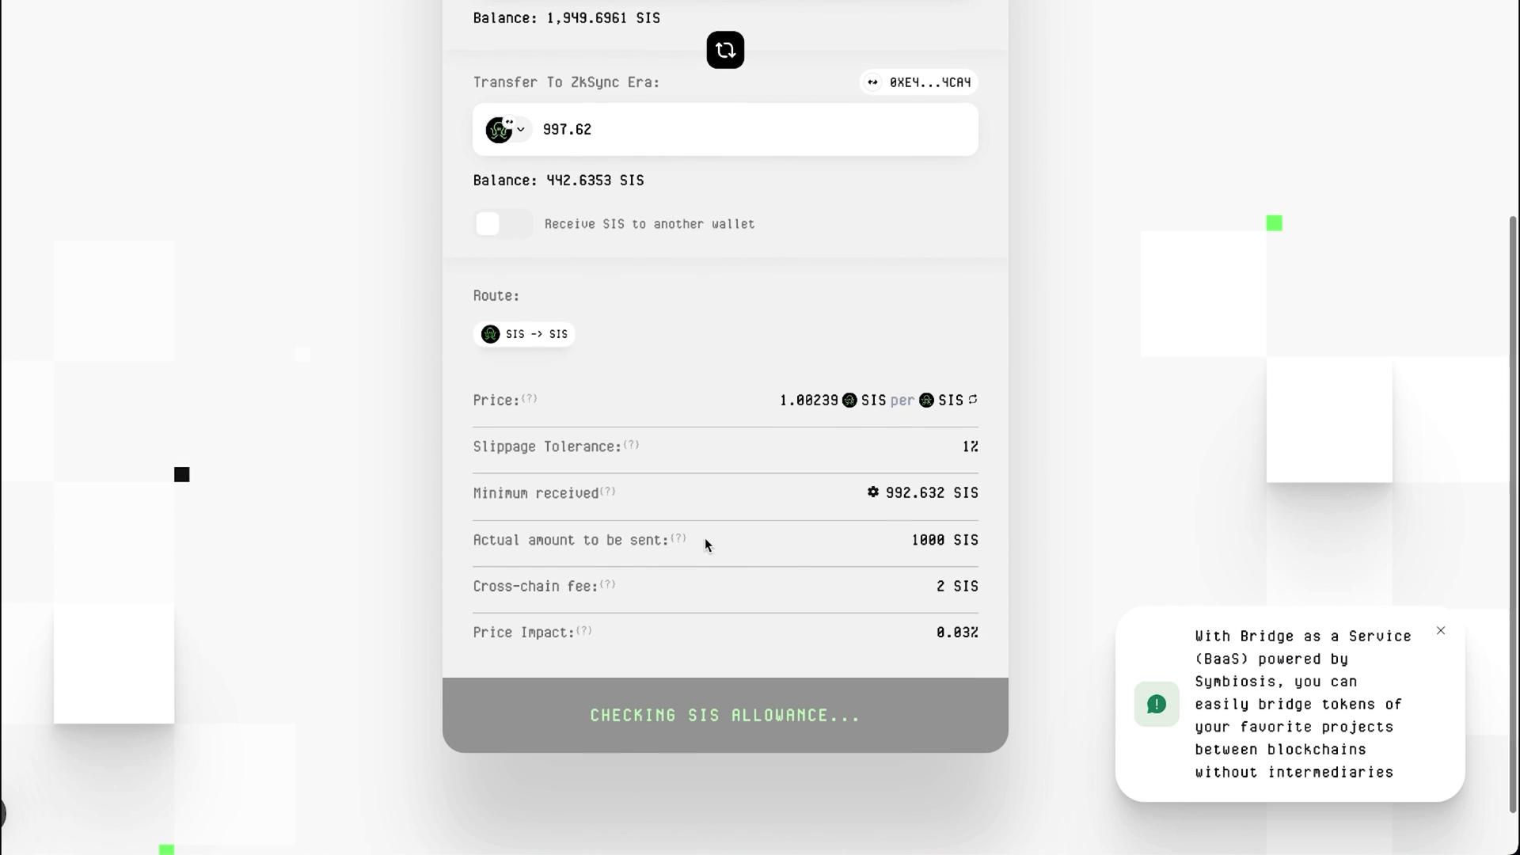
scroll(705, 544, "up", 1)
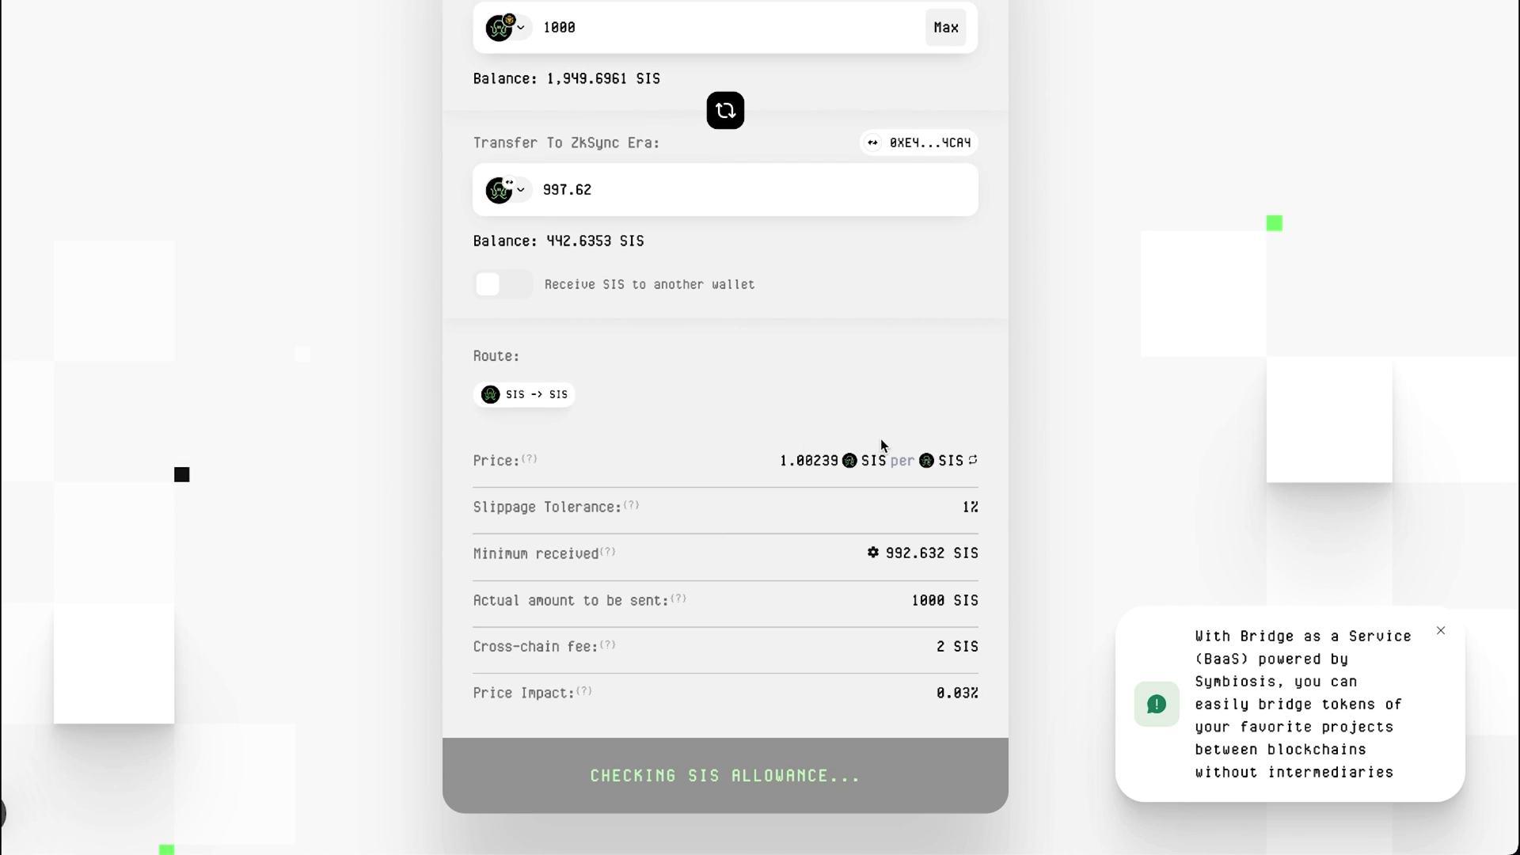
scroll(855, 467, "up", 1)
scroll(855, 467, "up", 1)
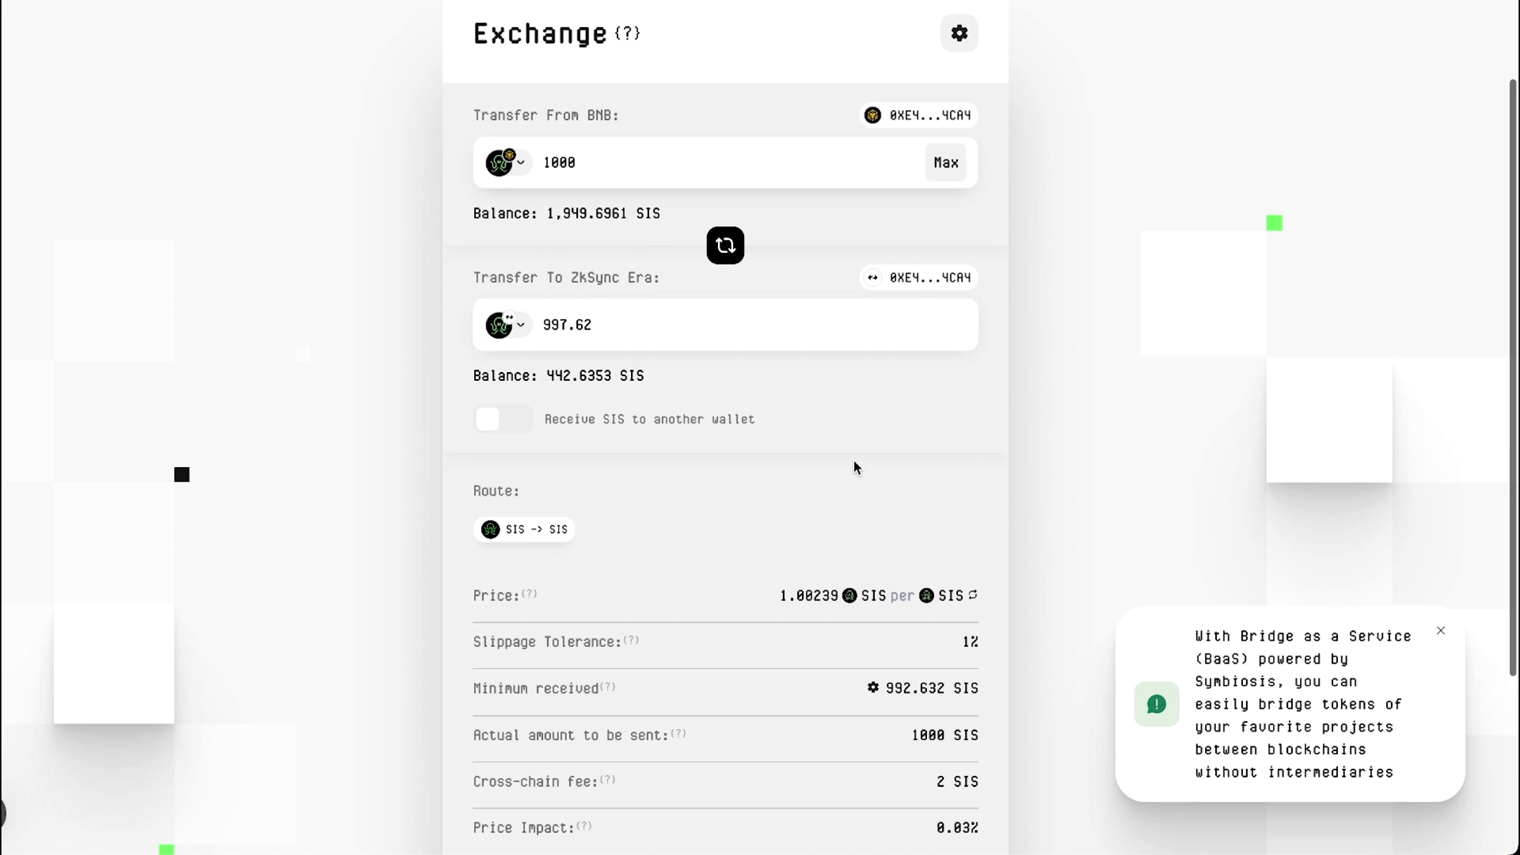
scroll(855, 468, "down", 1)
scroll(855, 467, "down", 1)
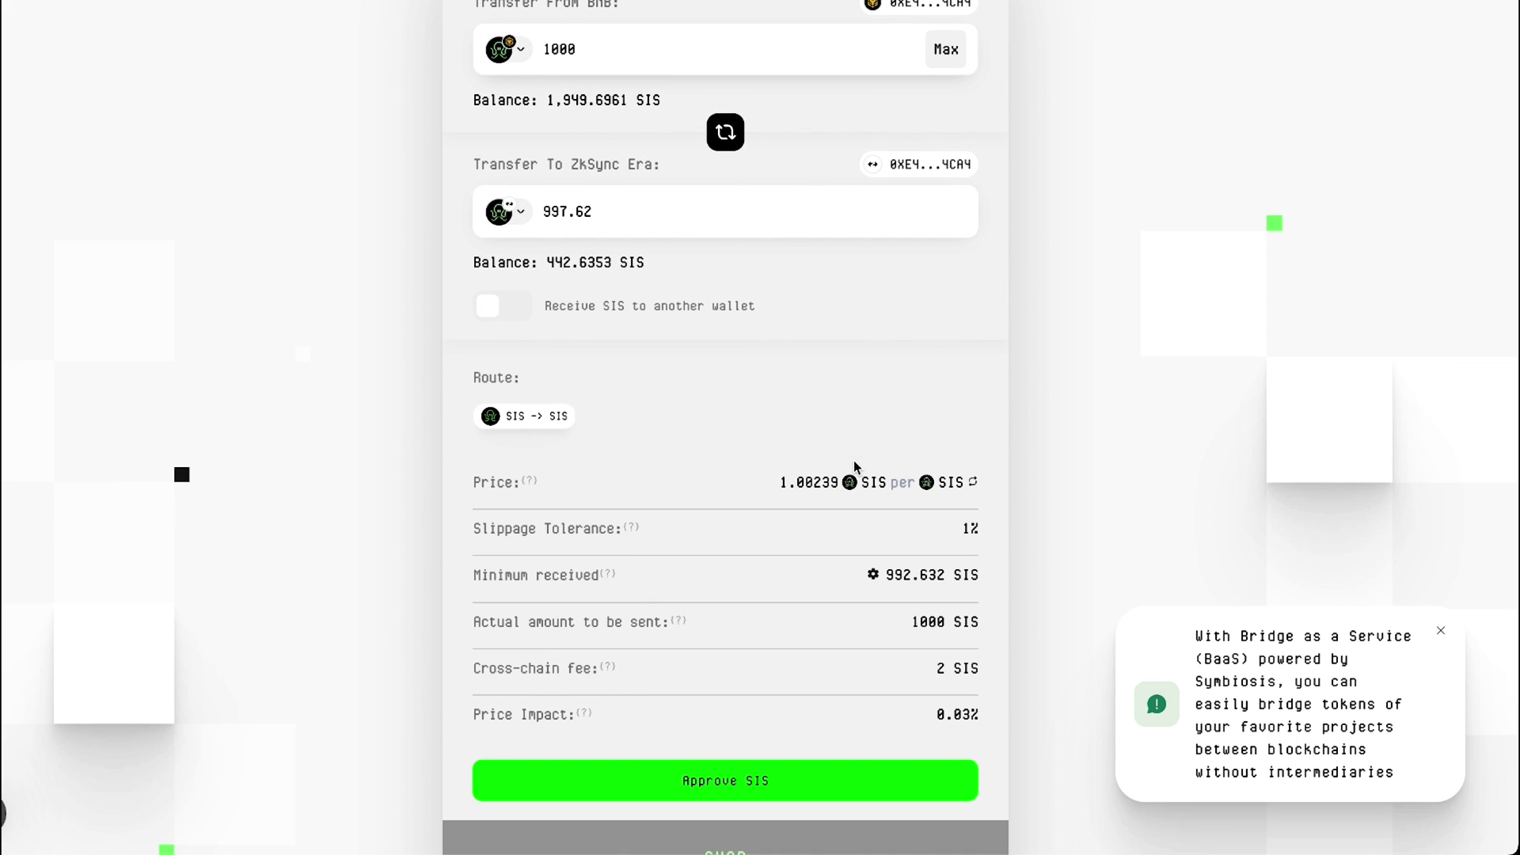
scroll(819, 557, "down", 1)
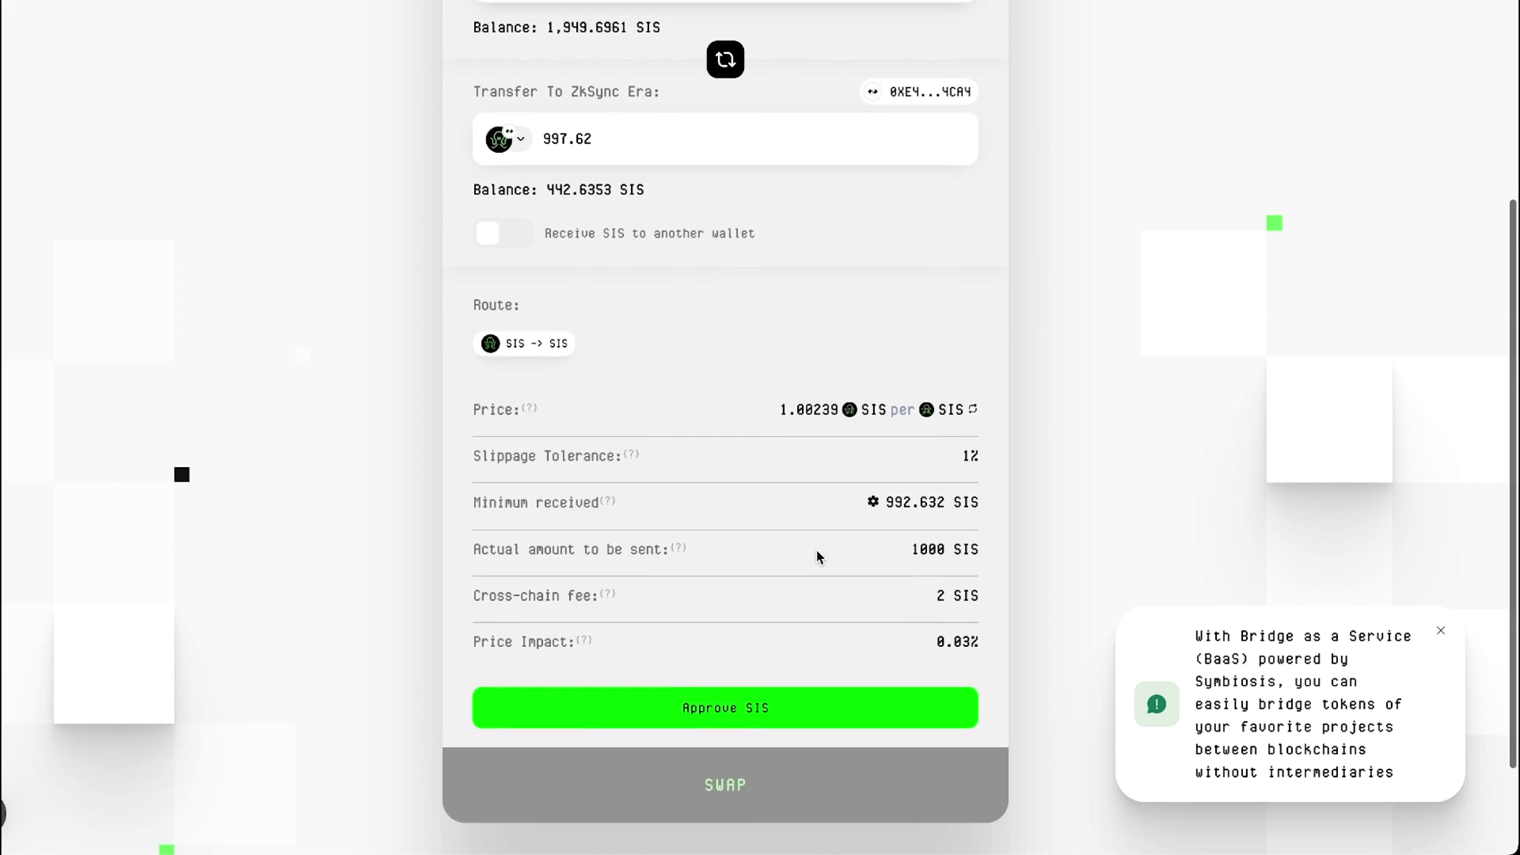
scroll(819, 557, "up", 1)
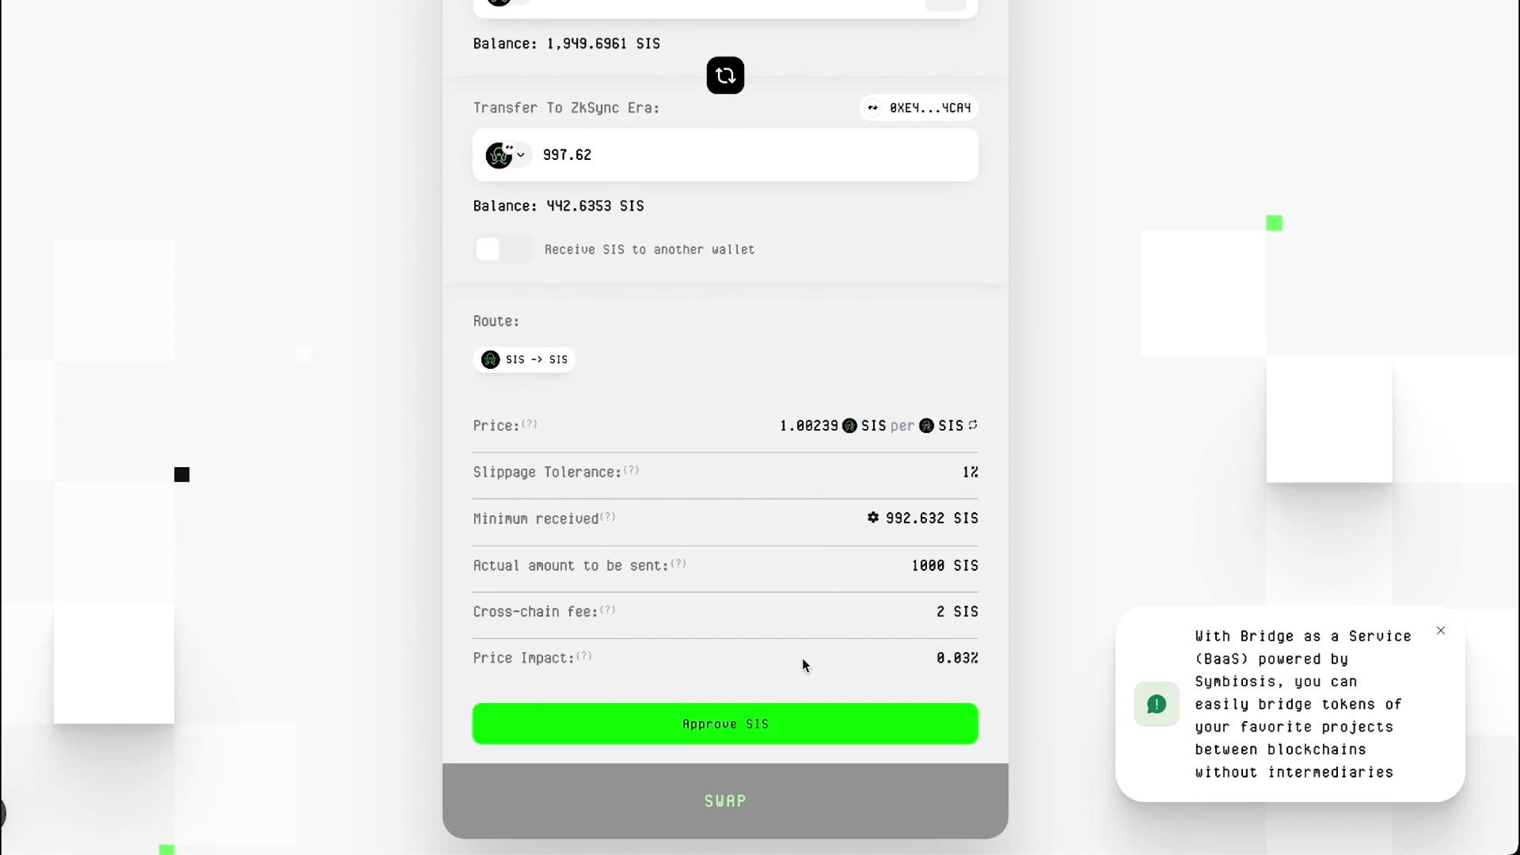
left_click(722, 730)
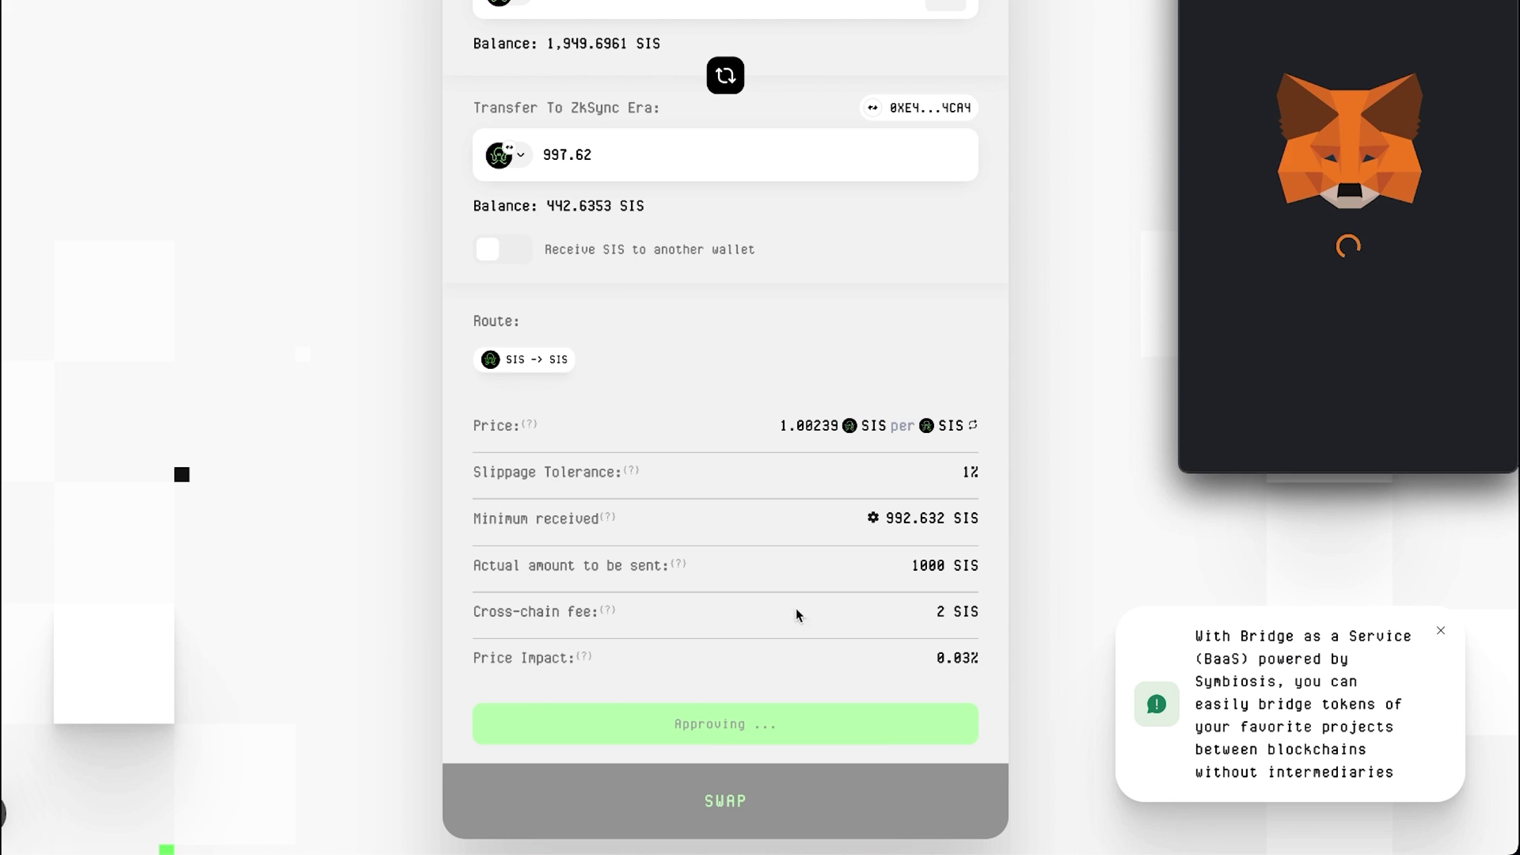
scroll(1442, 322, "down", 2)
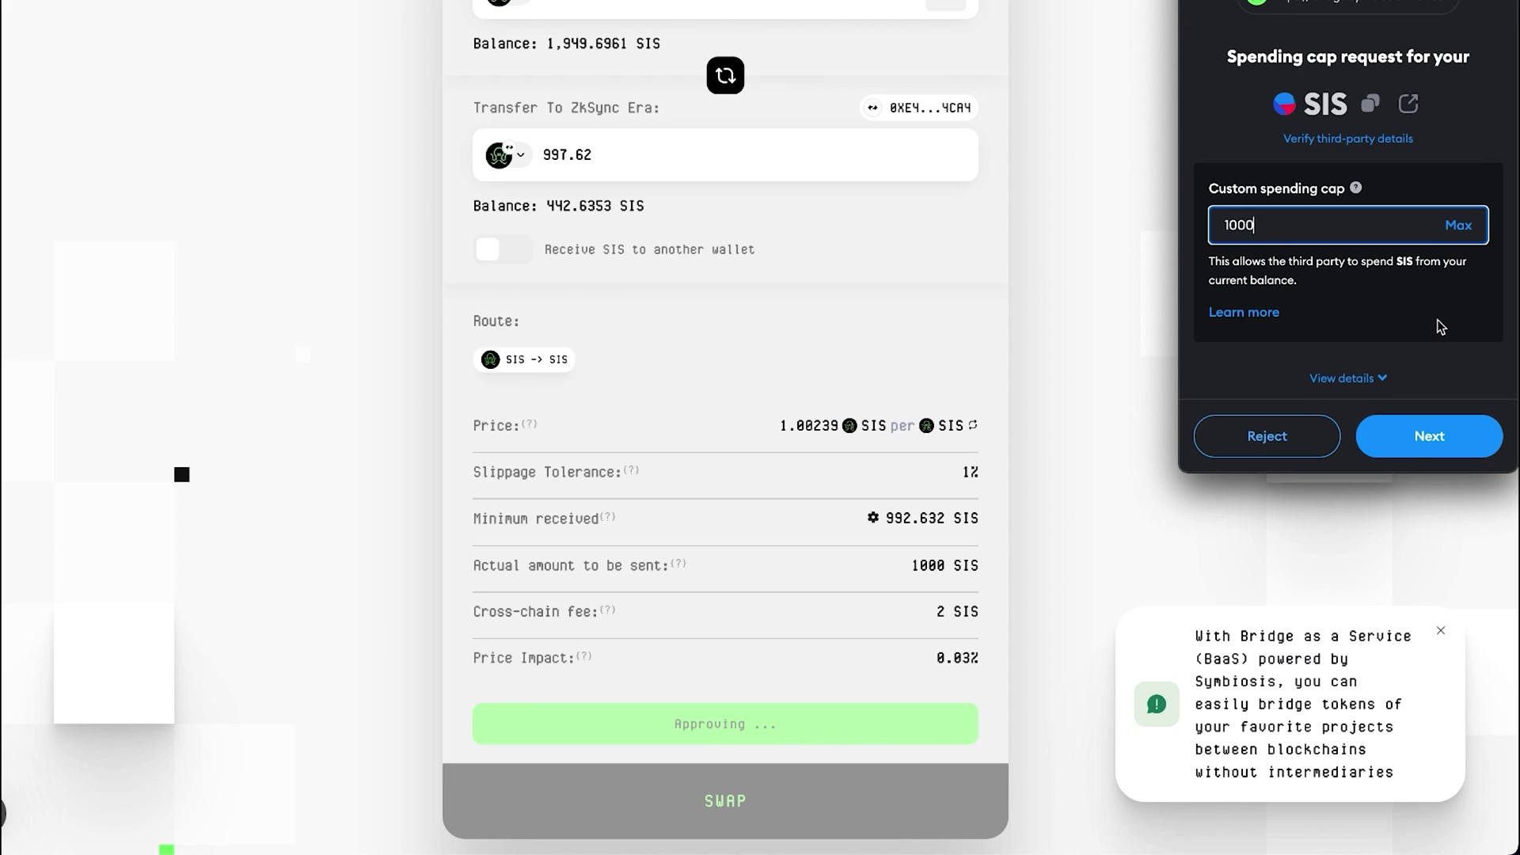
left_click(1419, 458)
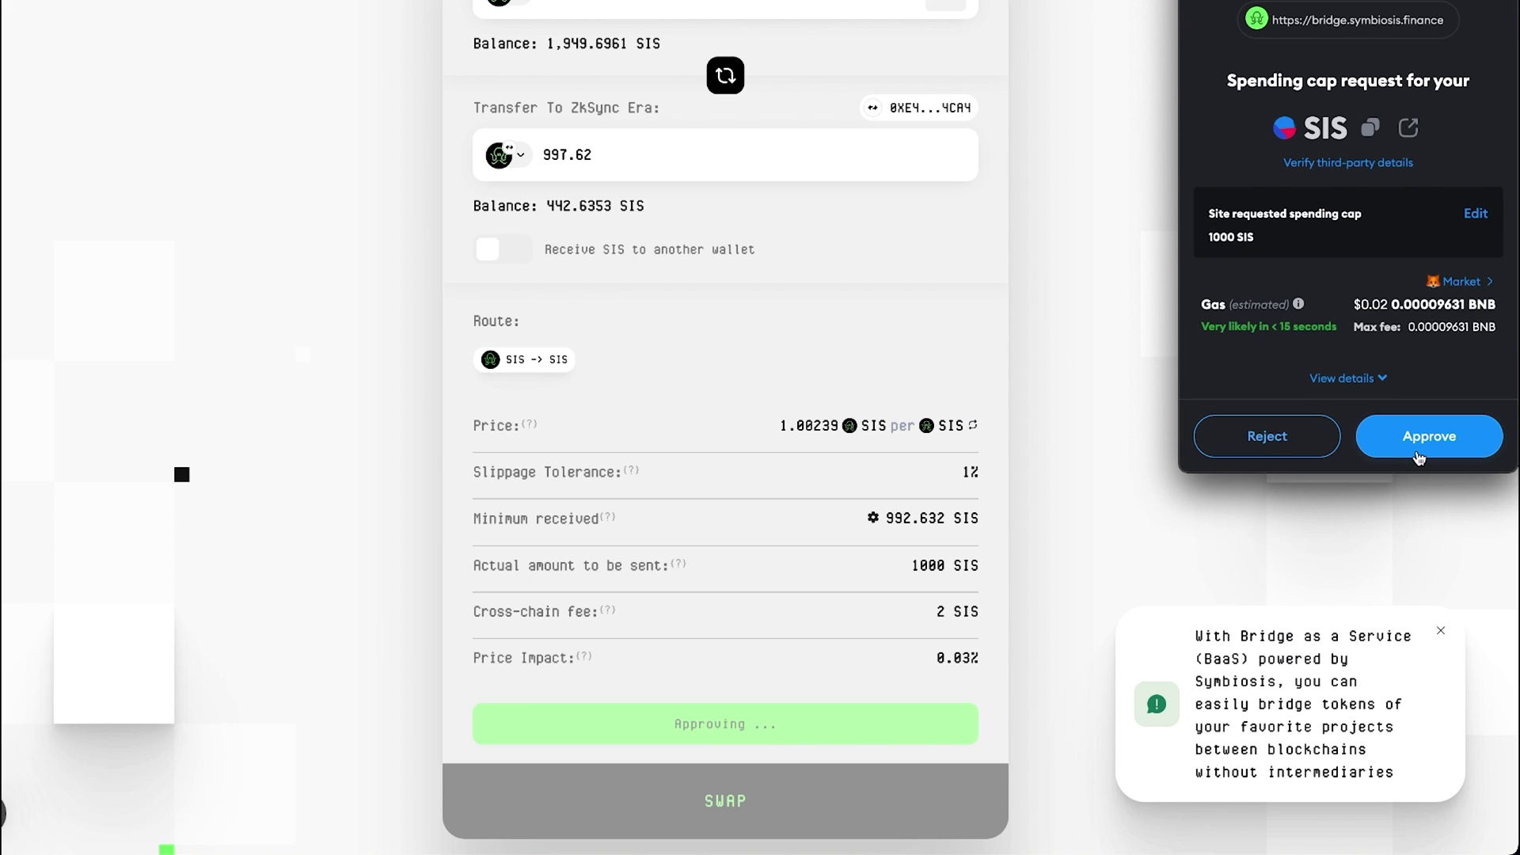
left_click(1417, 457)
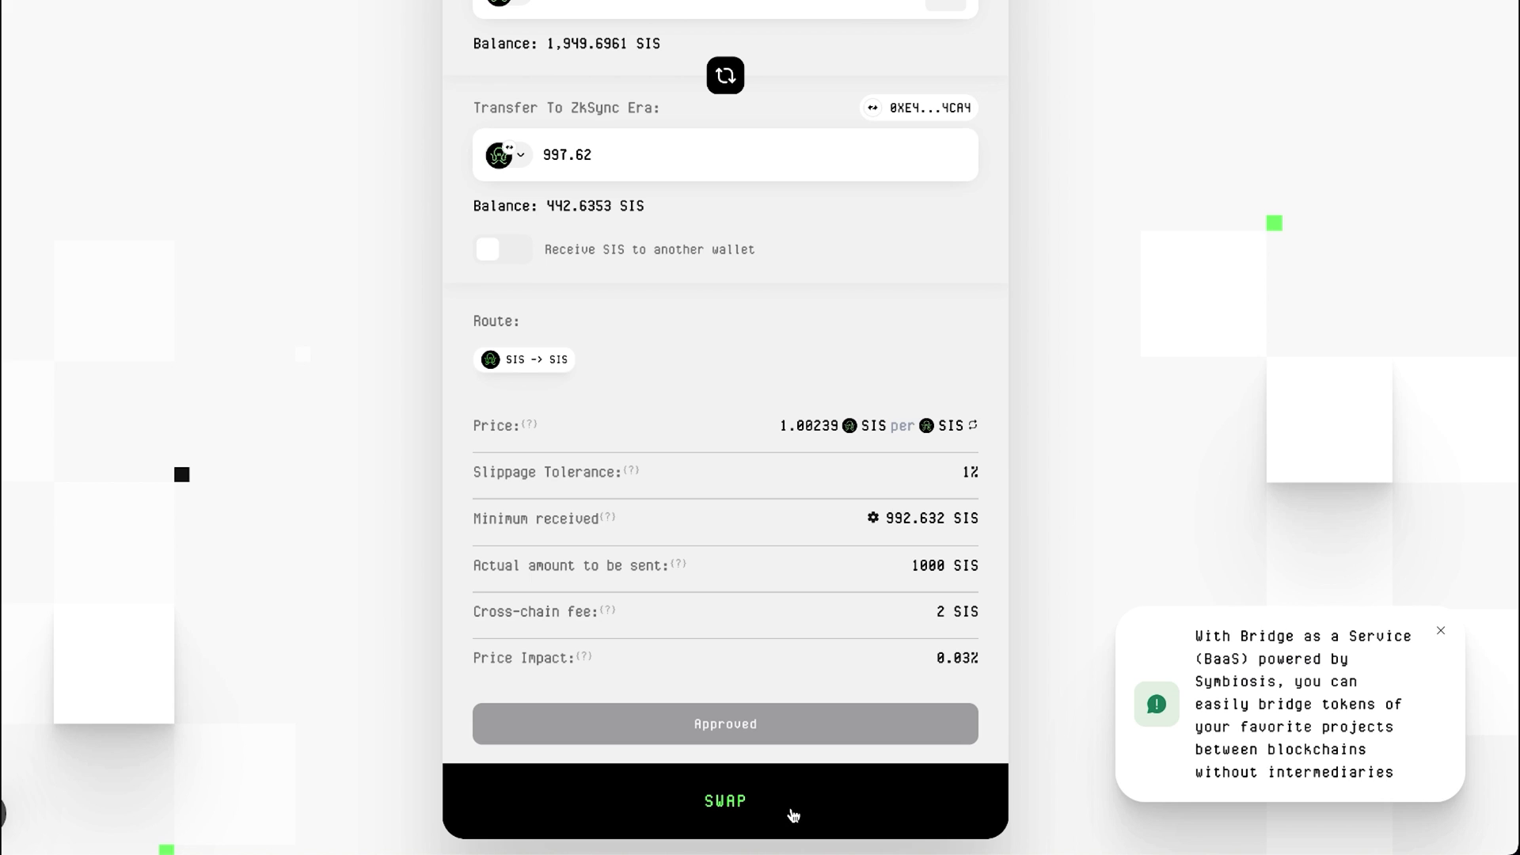
Swap 1000 SIS to zkSync Era, confirm it in the wallet, and dismiss the completion summary
left_click(792, 815)
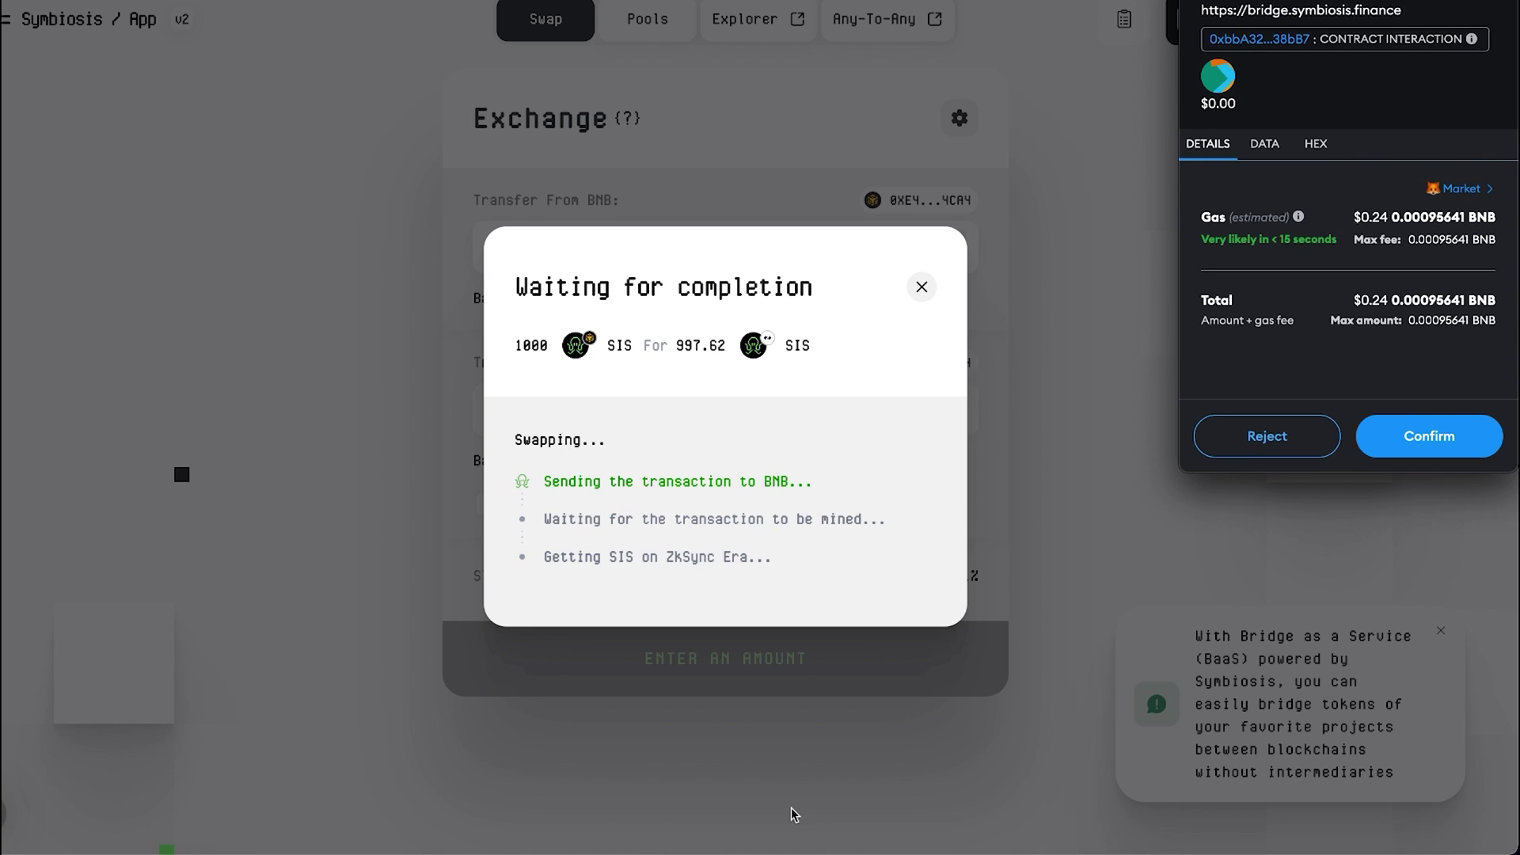
left_click(1432, 433)
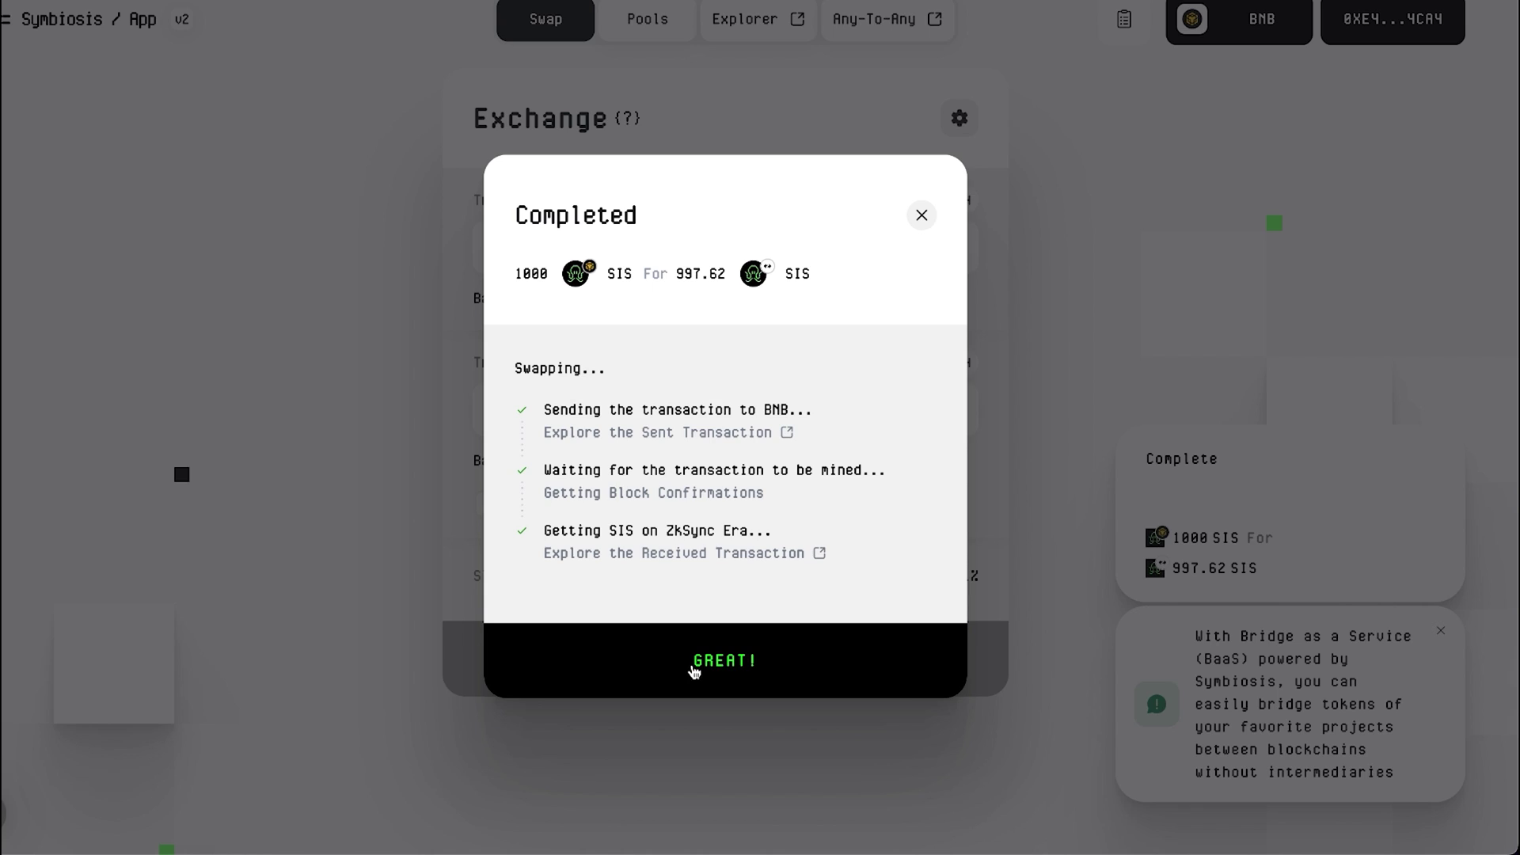
left_click(694, 672)
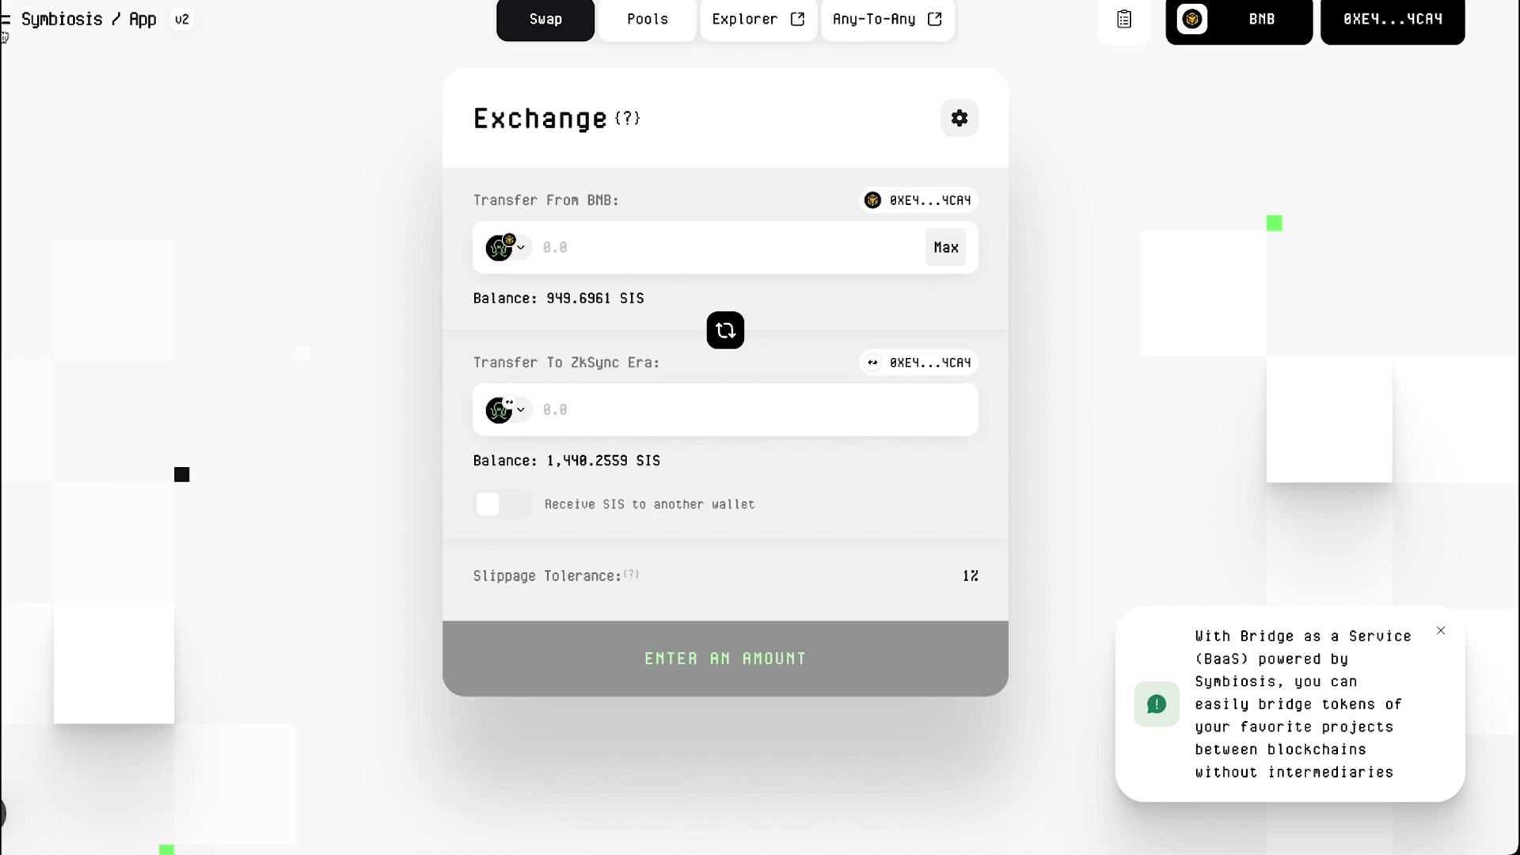
Go to the veSIS Rewards page through the site navigation menu
left_click(4, 30)
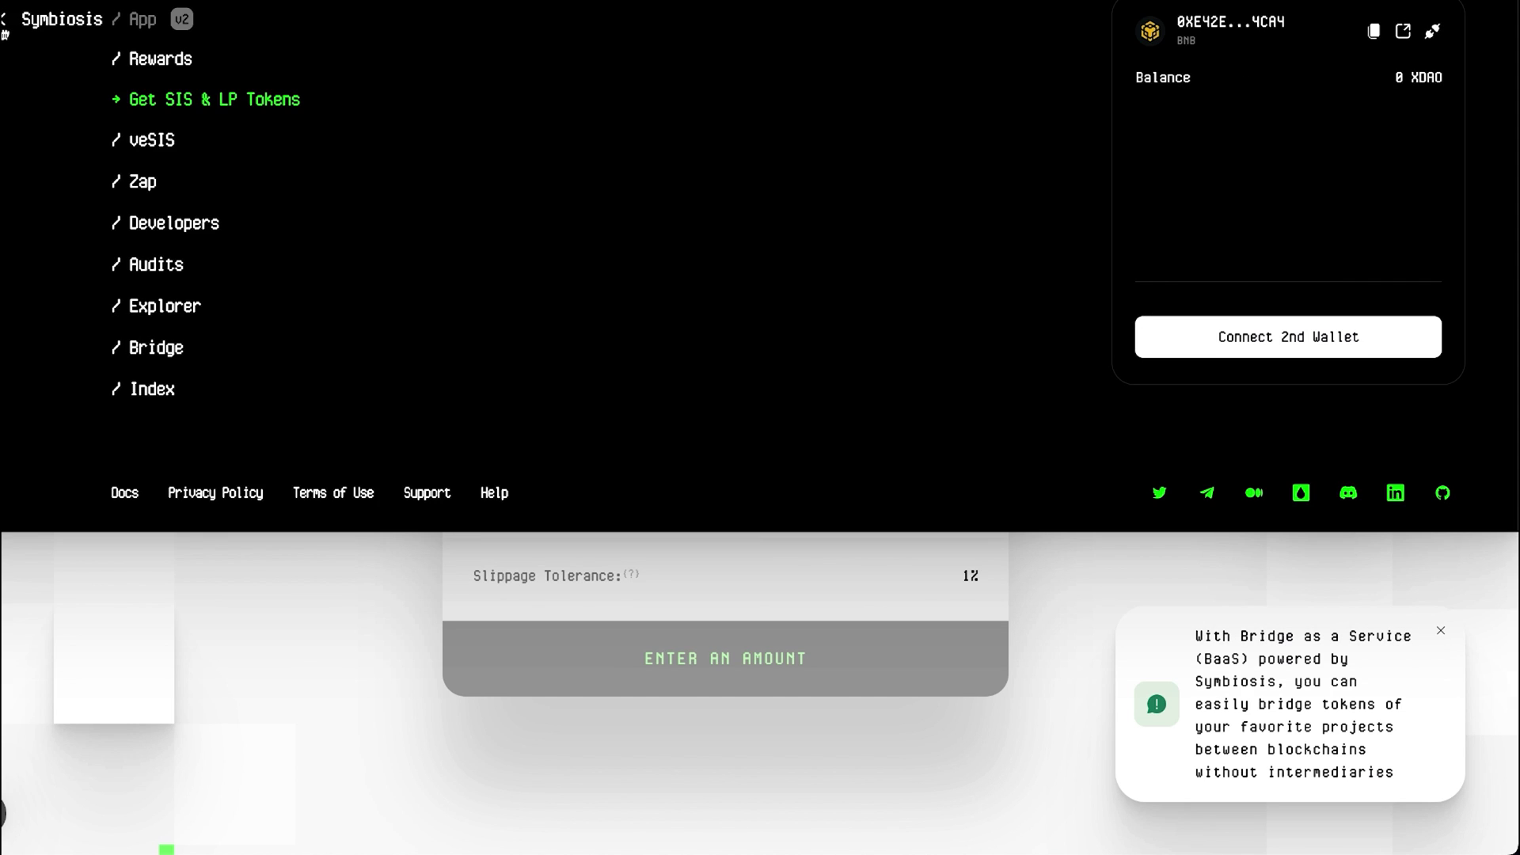
left_click(146, 141)
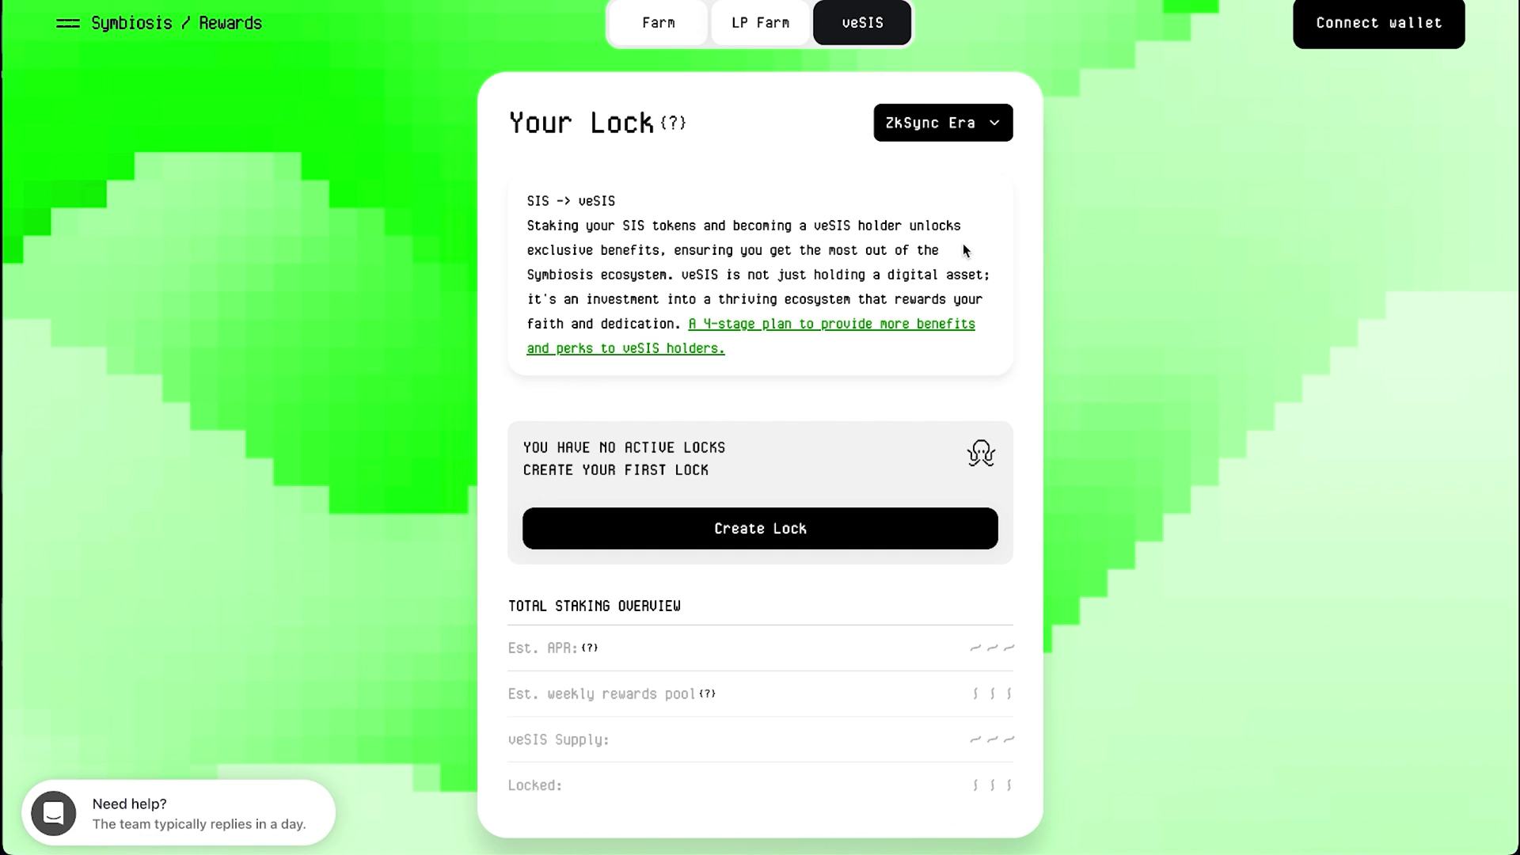
scroll(1013, 329, "down", 1)
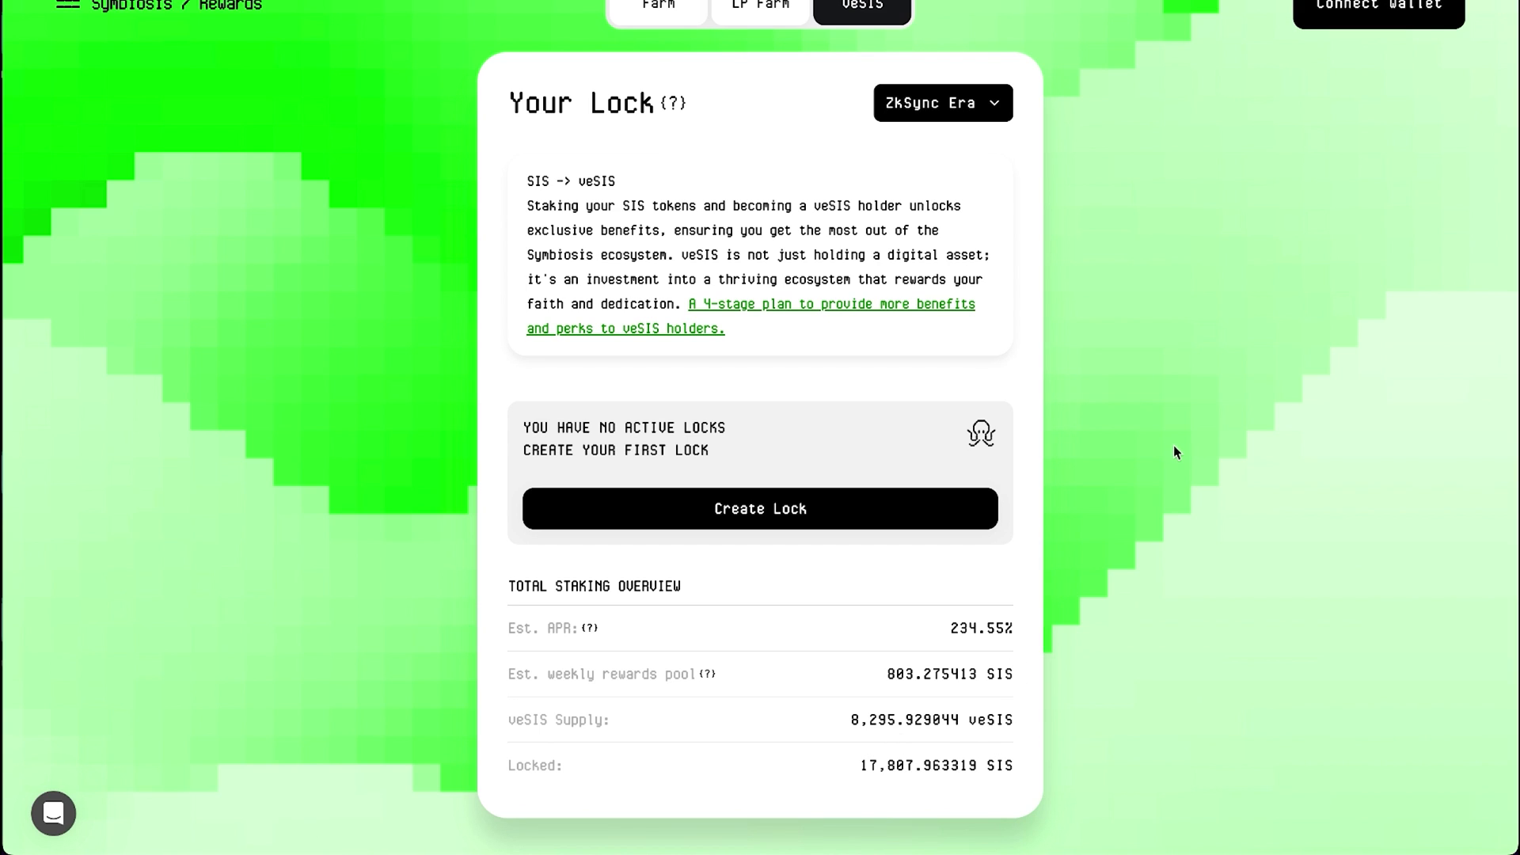
scroll(1175, 444, "up", 1)
scroll(1175, 451, "down", 1)
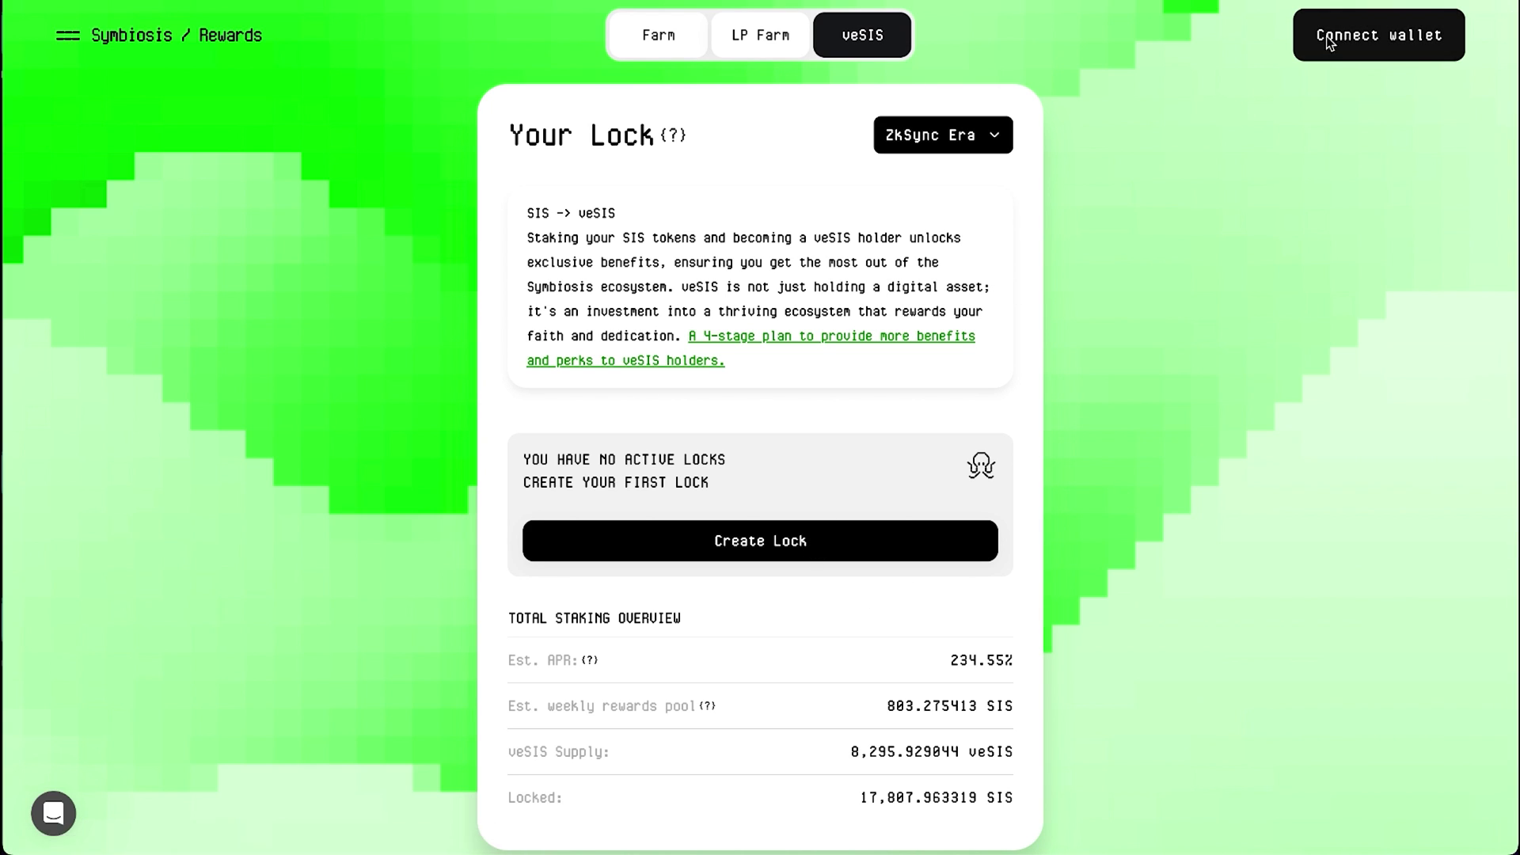
Connect the wallet to the Rewards page on zkSync Era
left_click(1380, 34)
left_click(695, 149)
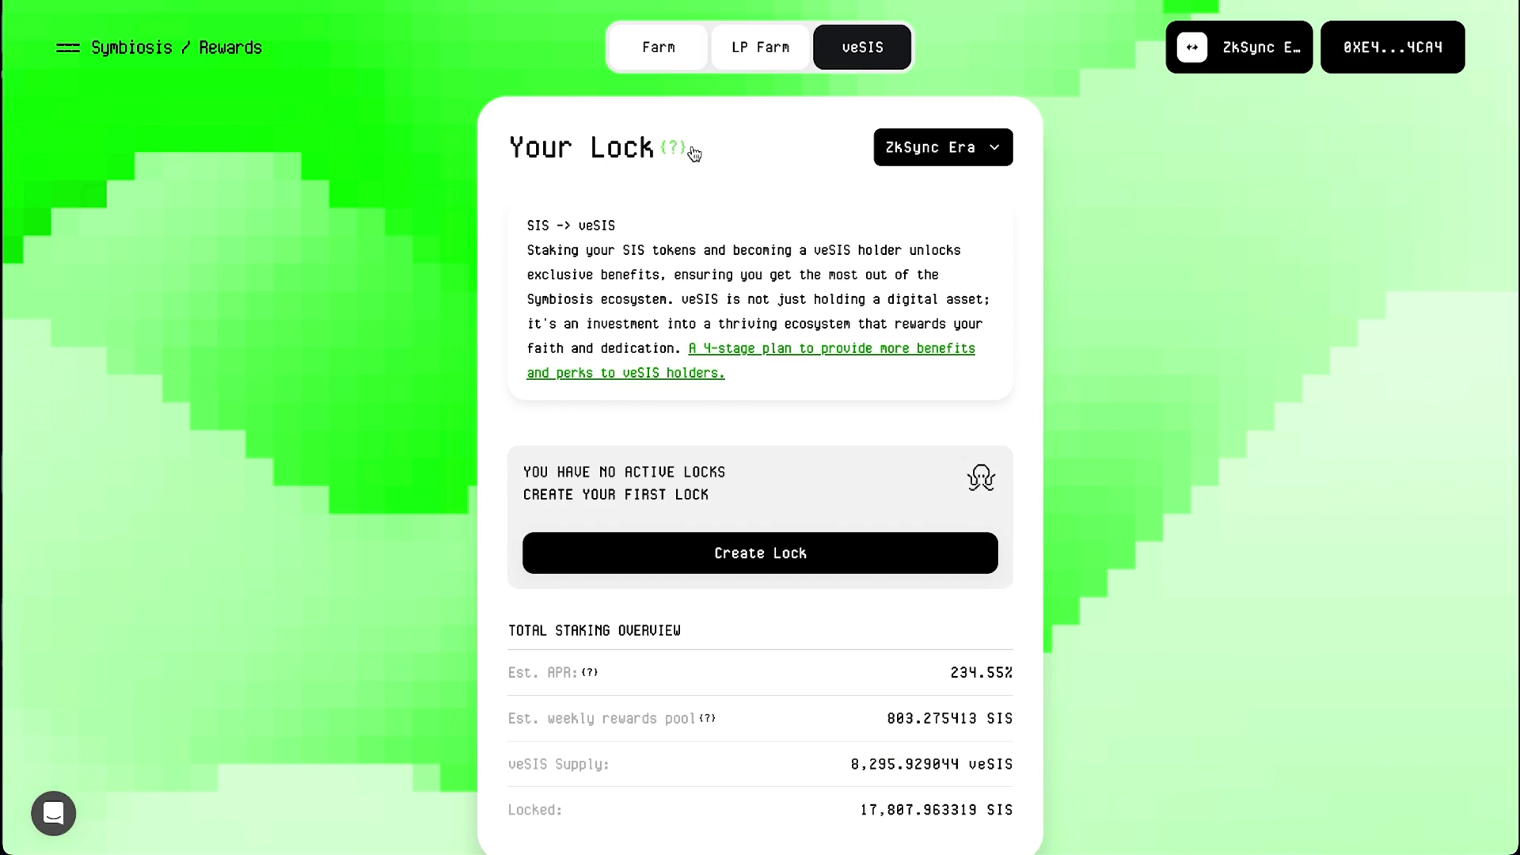
scroll(802, 358, "down", 2)
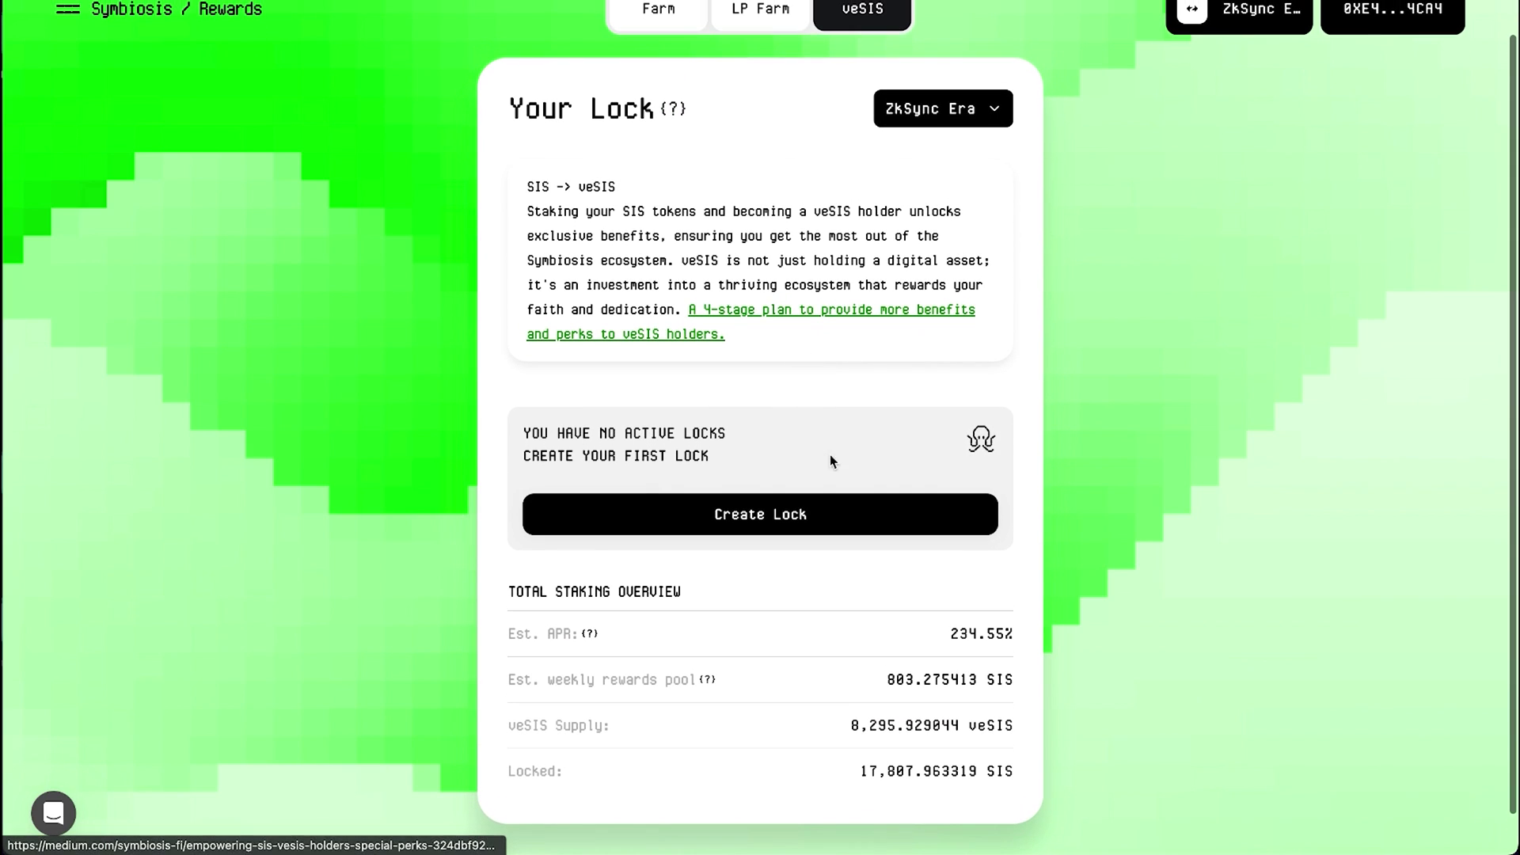
Start a new lock of 600 SIS and review it with a one-year duration
left_click(787, 514)
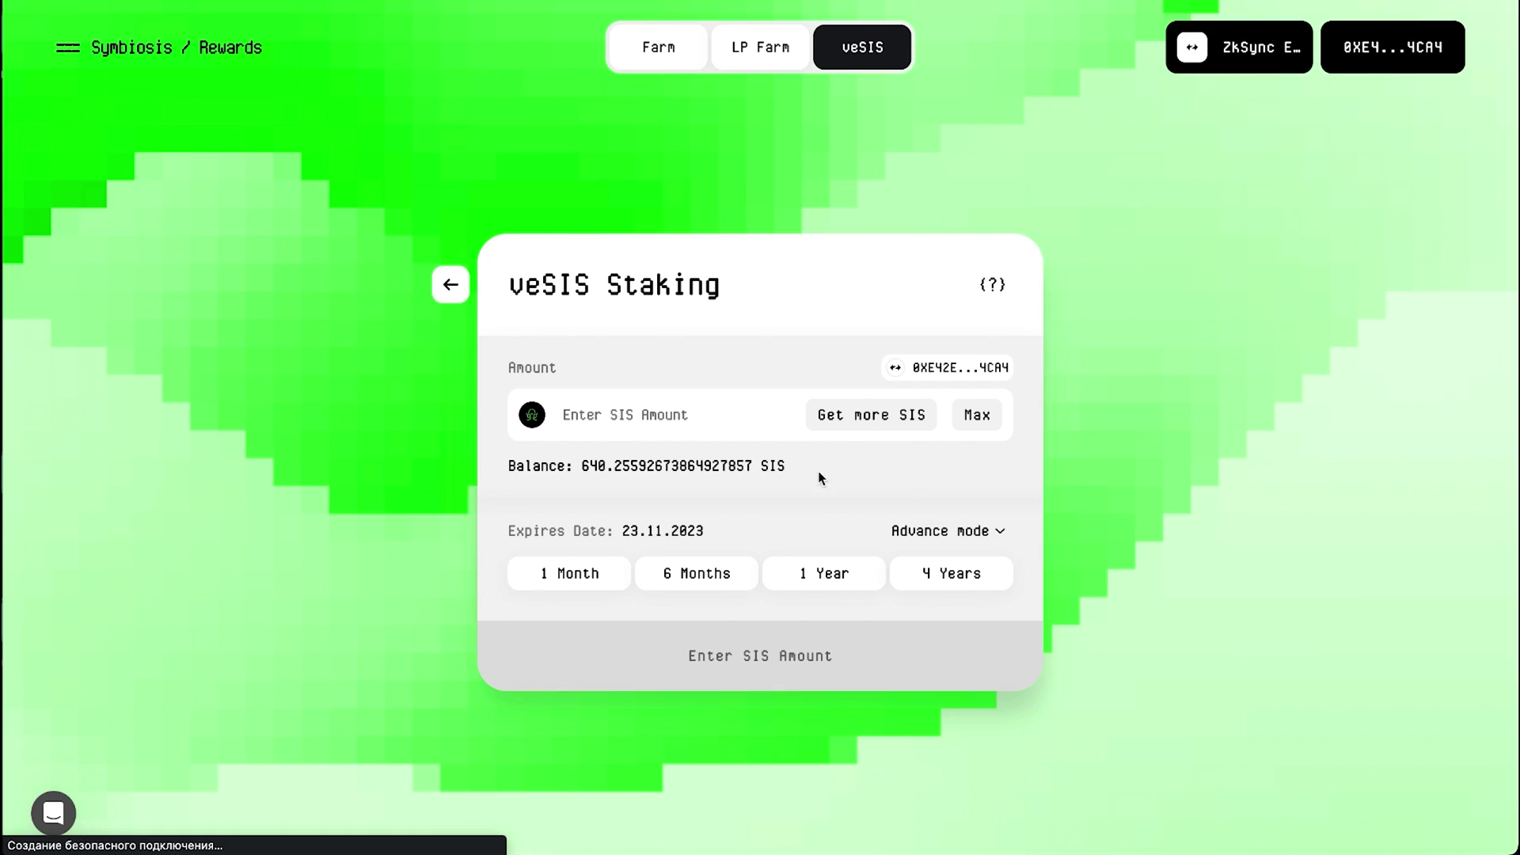
left_click(632, 415)
type("600")
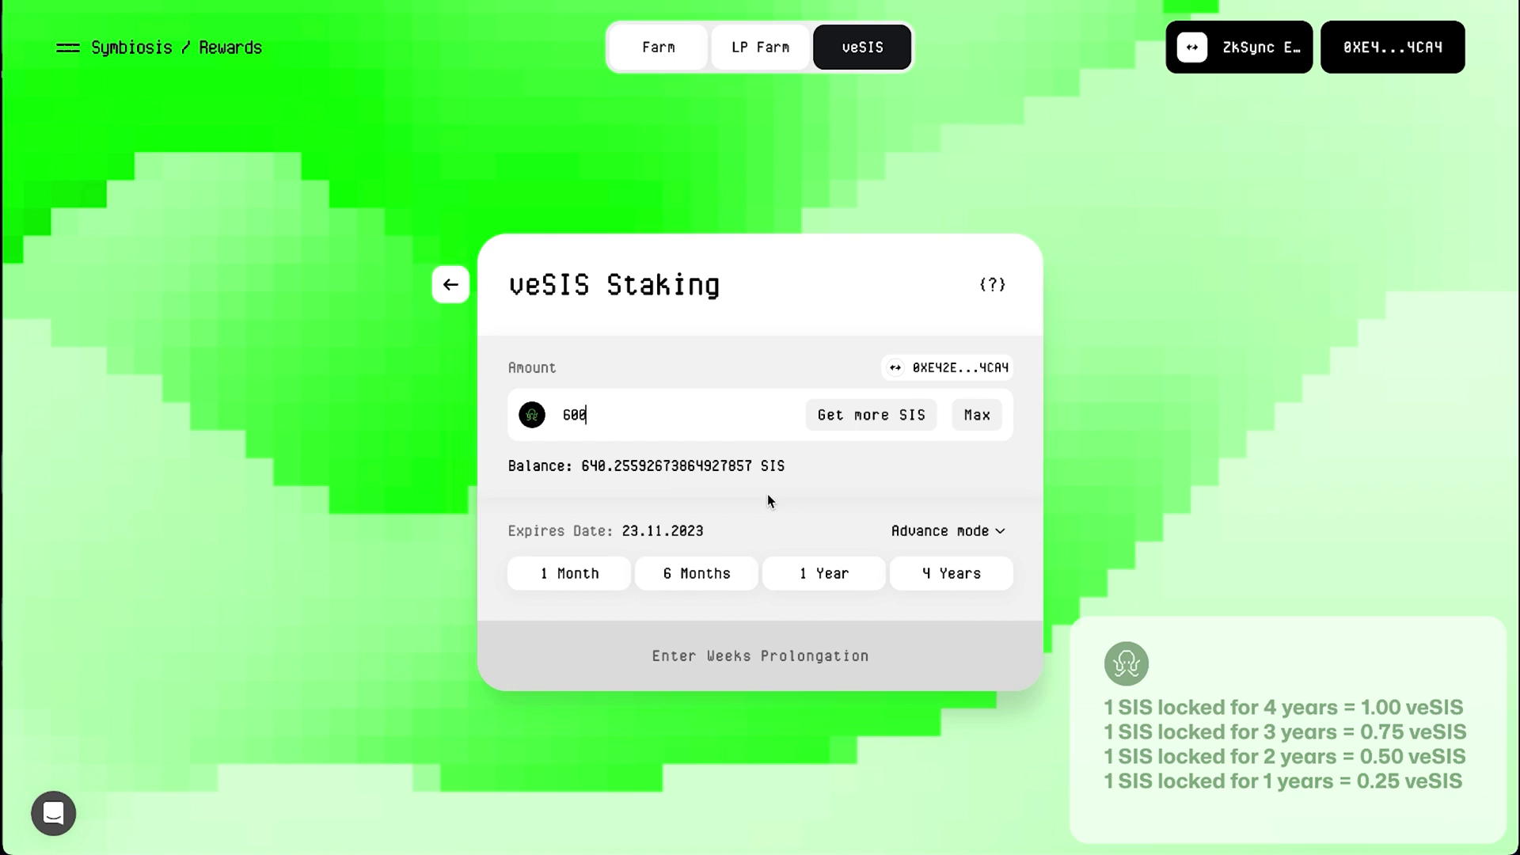
left_click(795, 573)
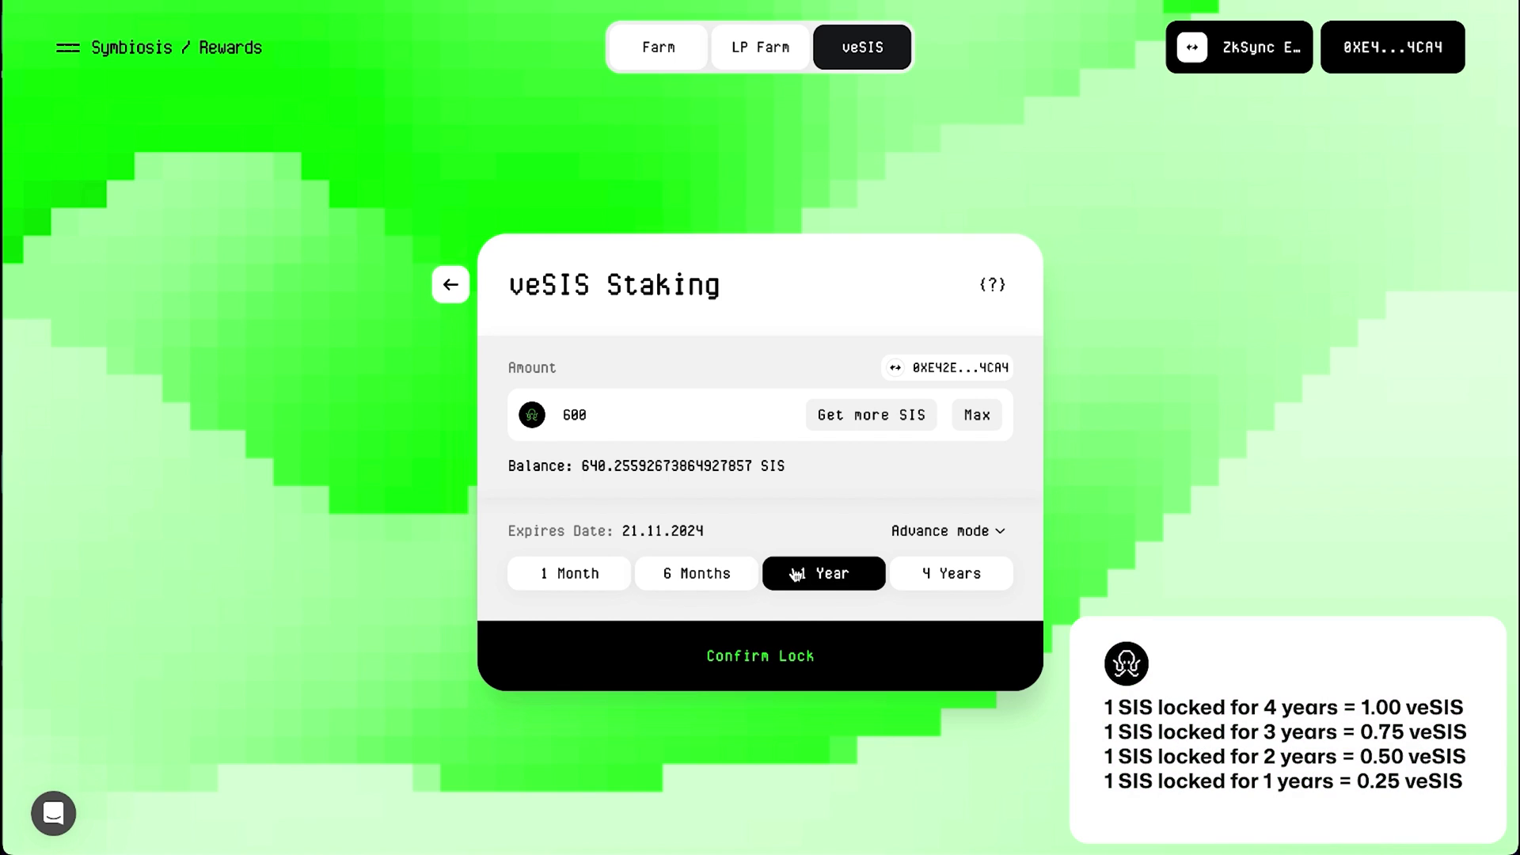
left_click(774, 665)
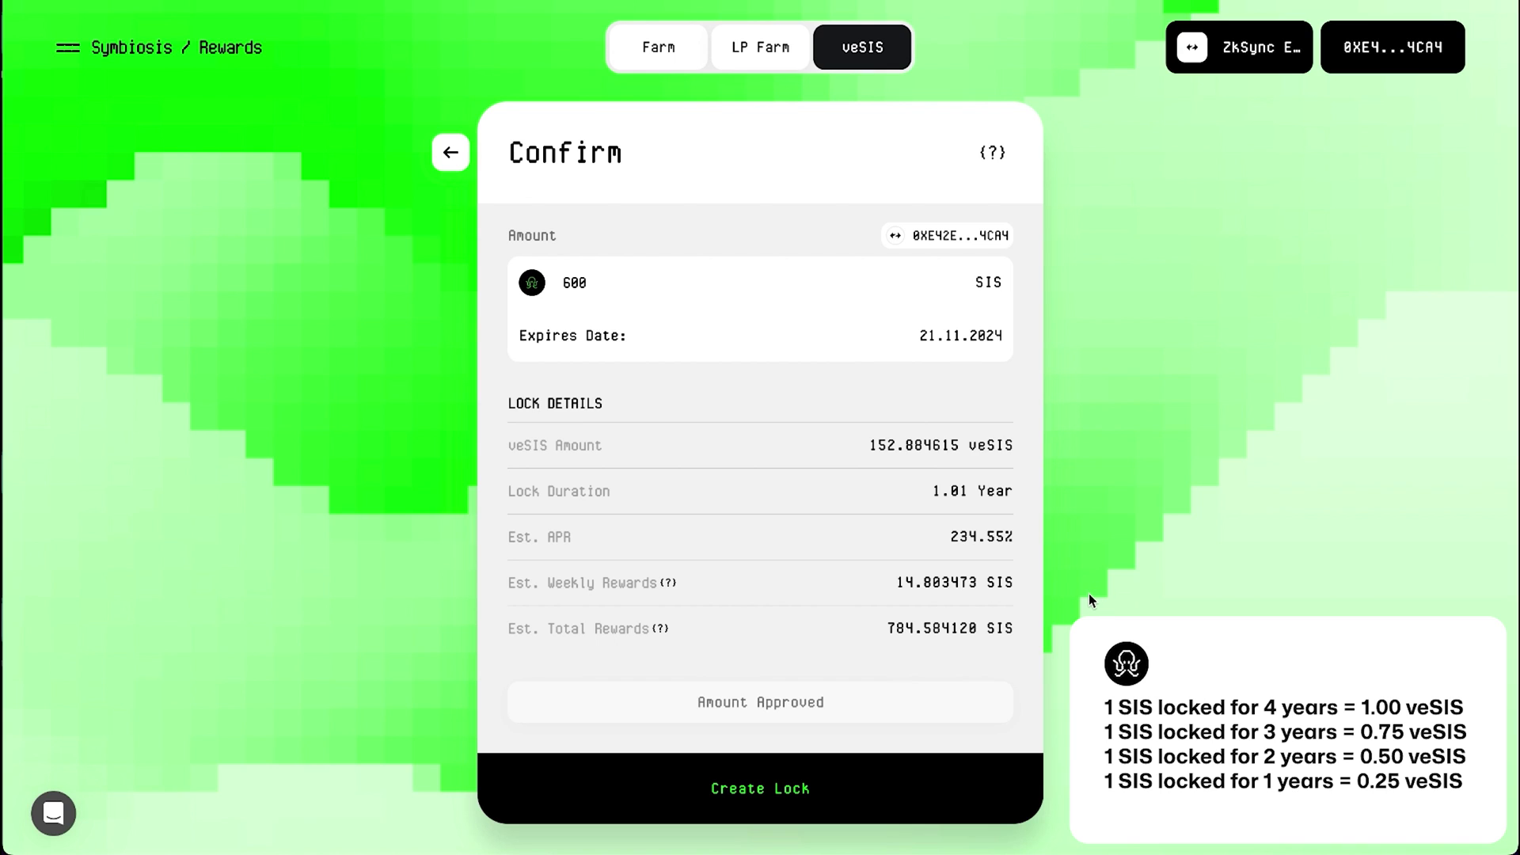
Change the lock to 4 Years, expiring 11.11.2027, and submit it
left_click(451, 152)
left_click(902, 577)
left_click(760, 655)
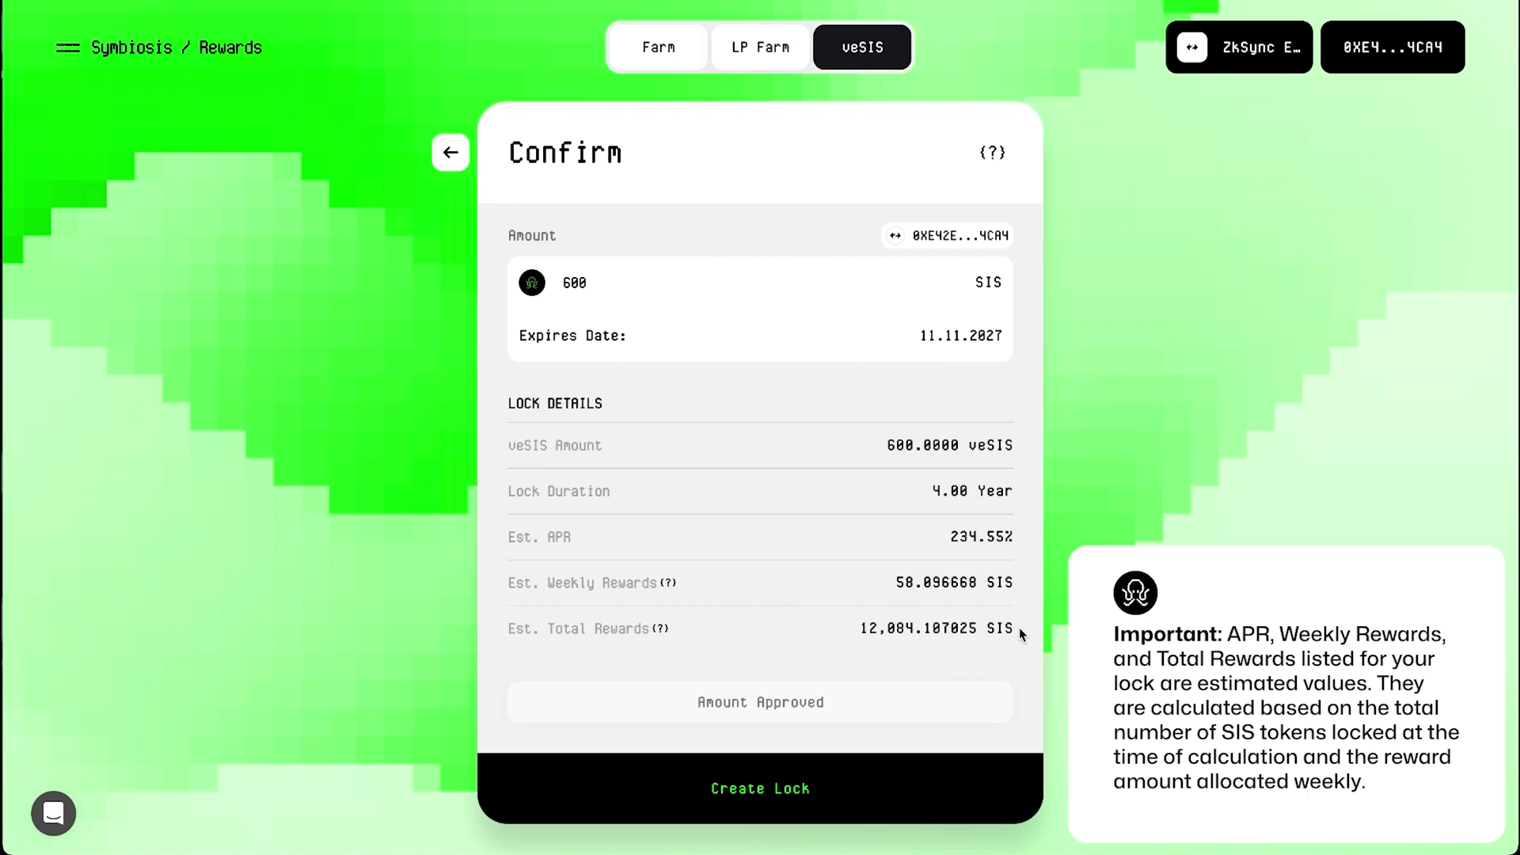
left_click(736, 796)
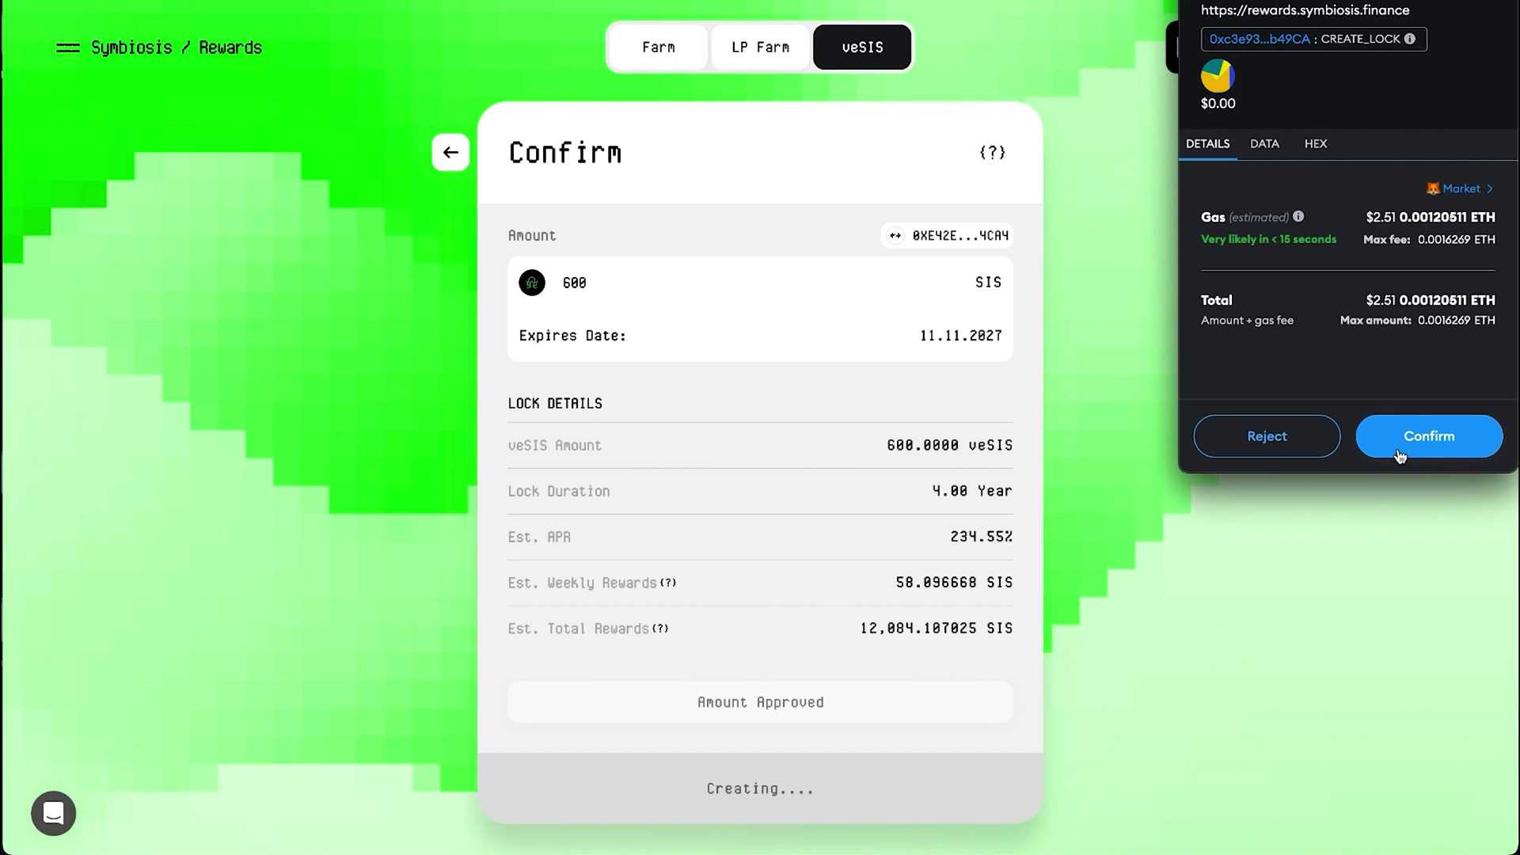
Confirm the lock transaction in MetaMask and review the veSIS balance and estimated rewards
left_click(1399, 452)
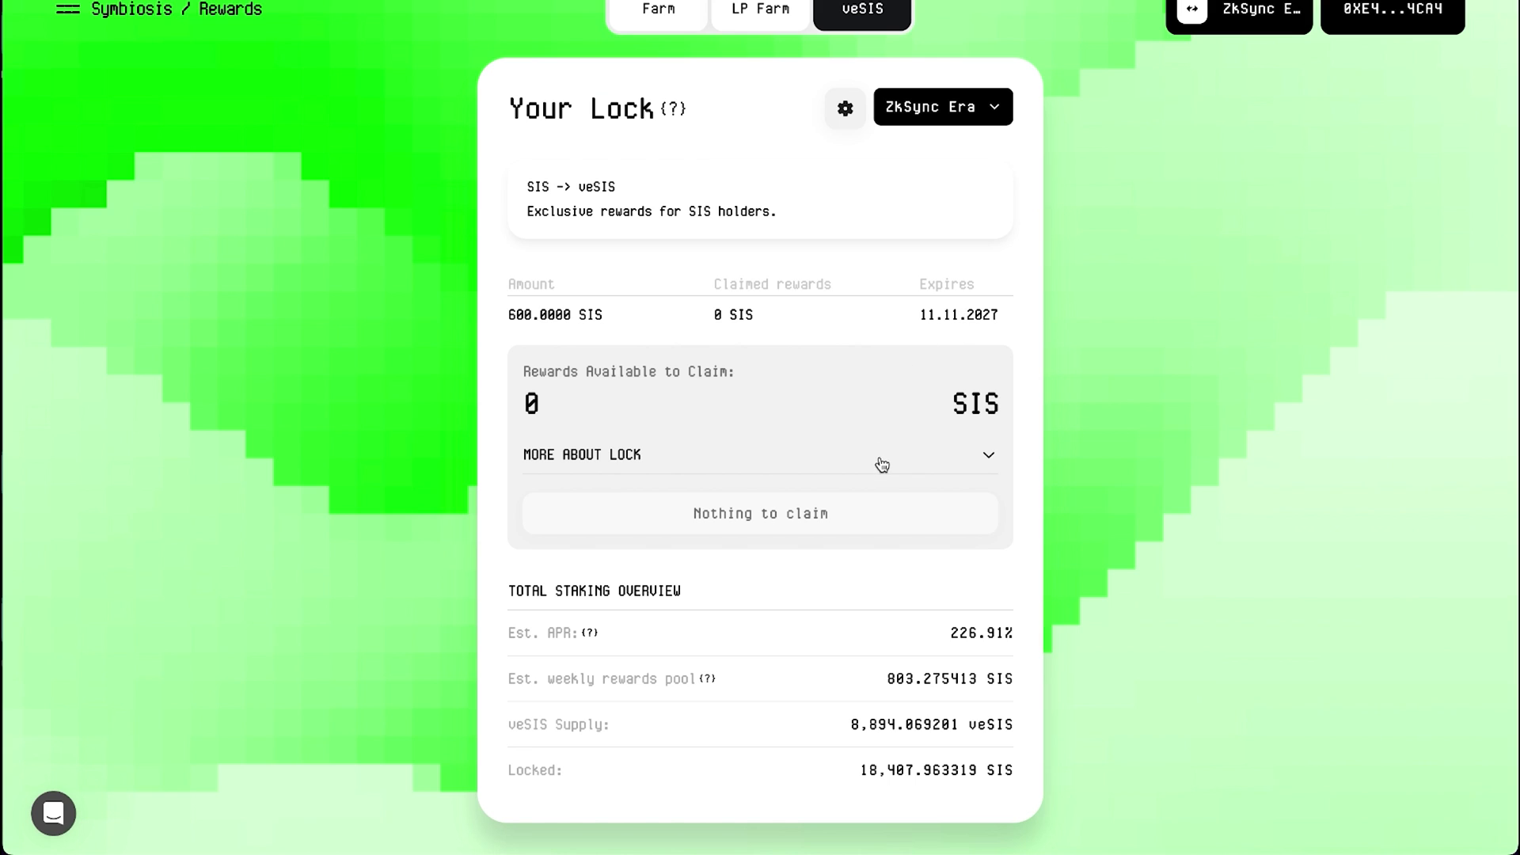
left_click(658, 466)
scroll(853, 559, "down", 1)
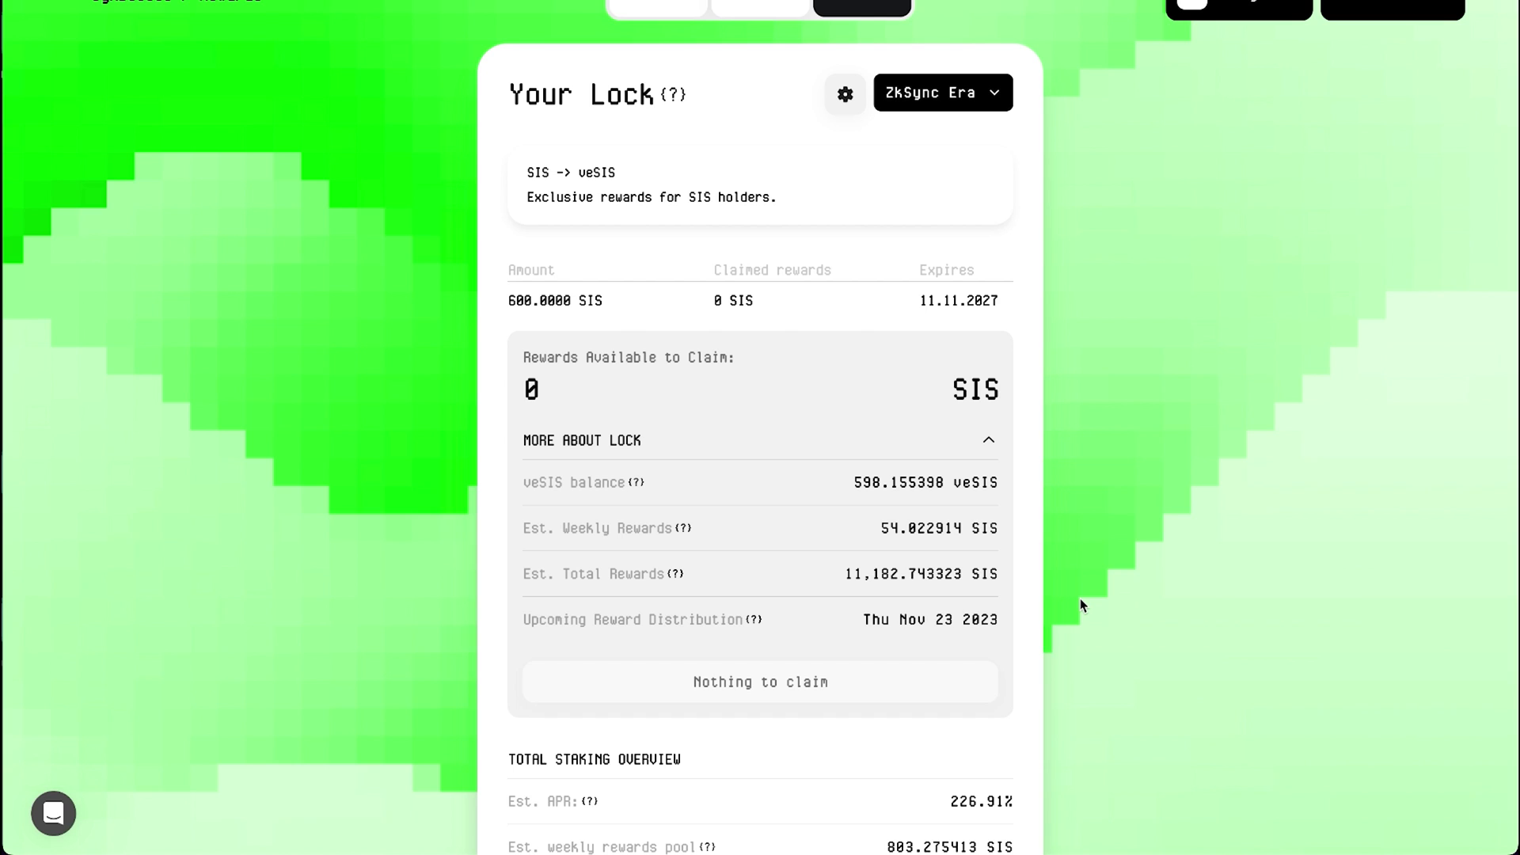
mouse_move(758, 624)
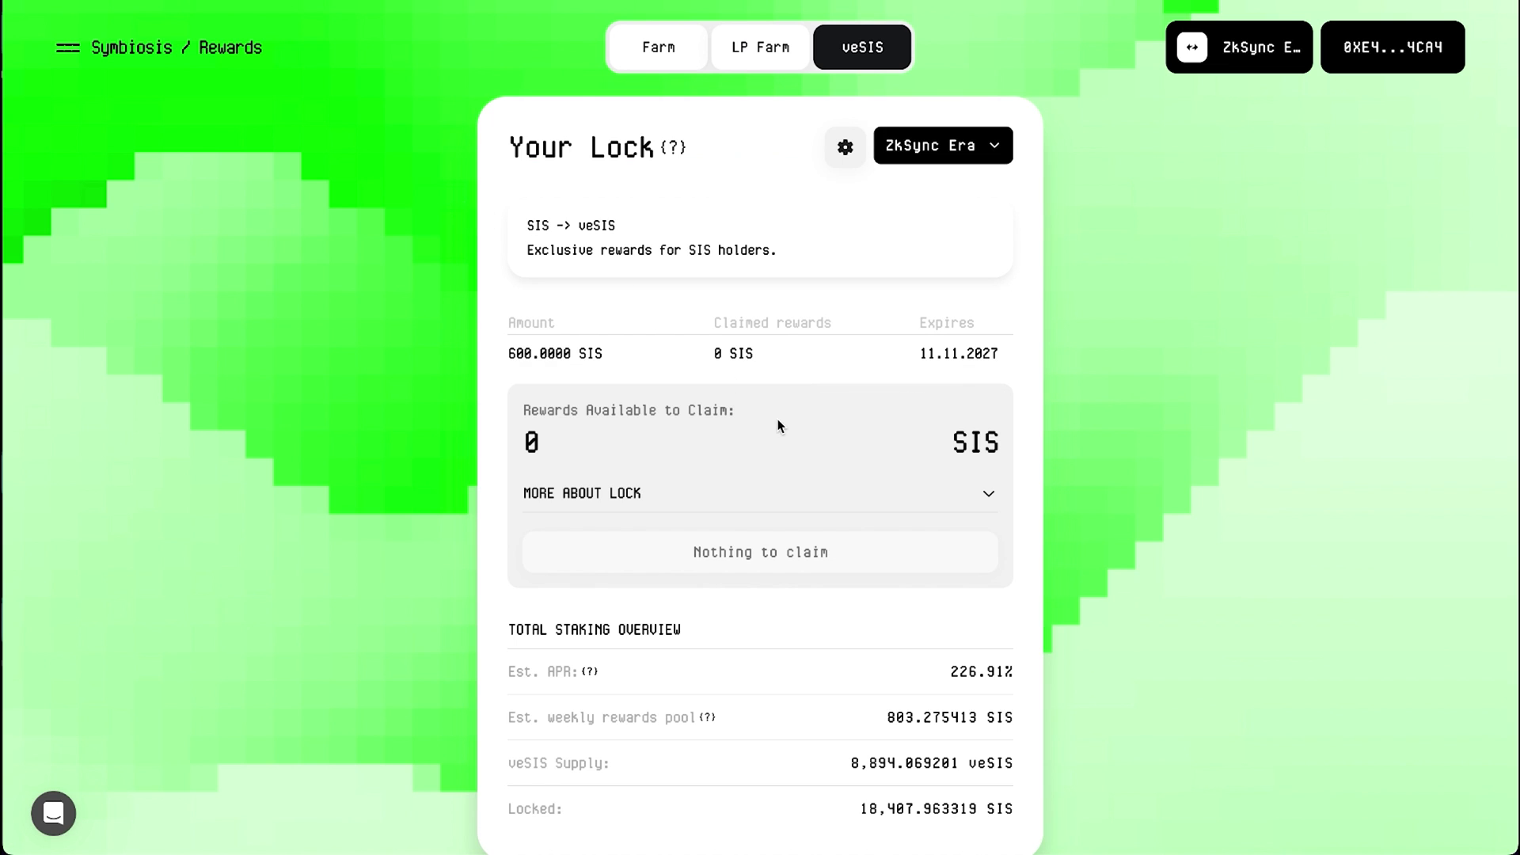
scroll(783, 430, "down", 2)
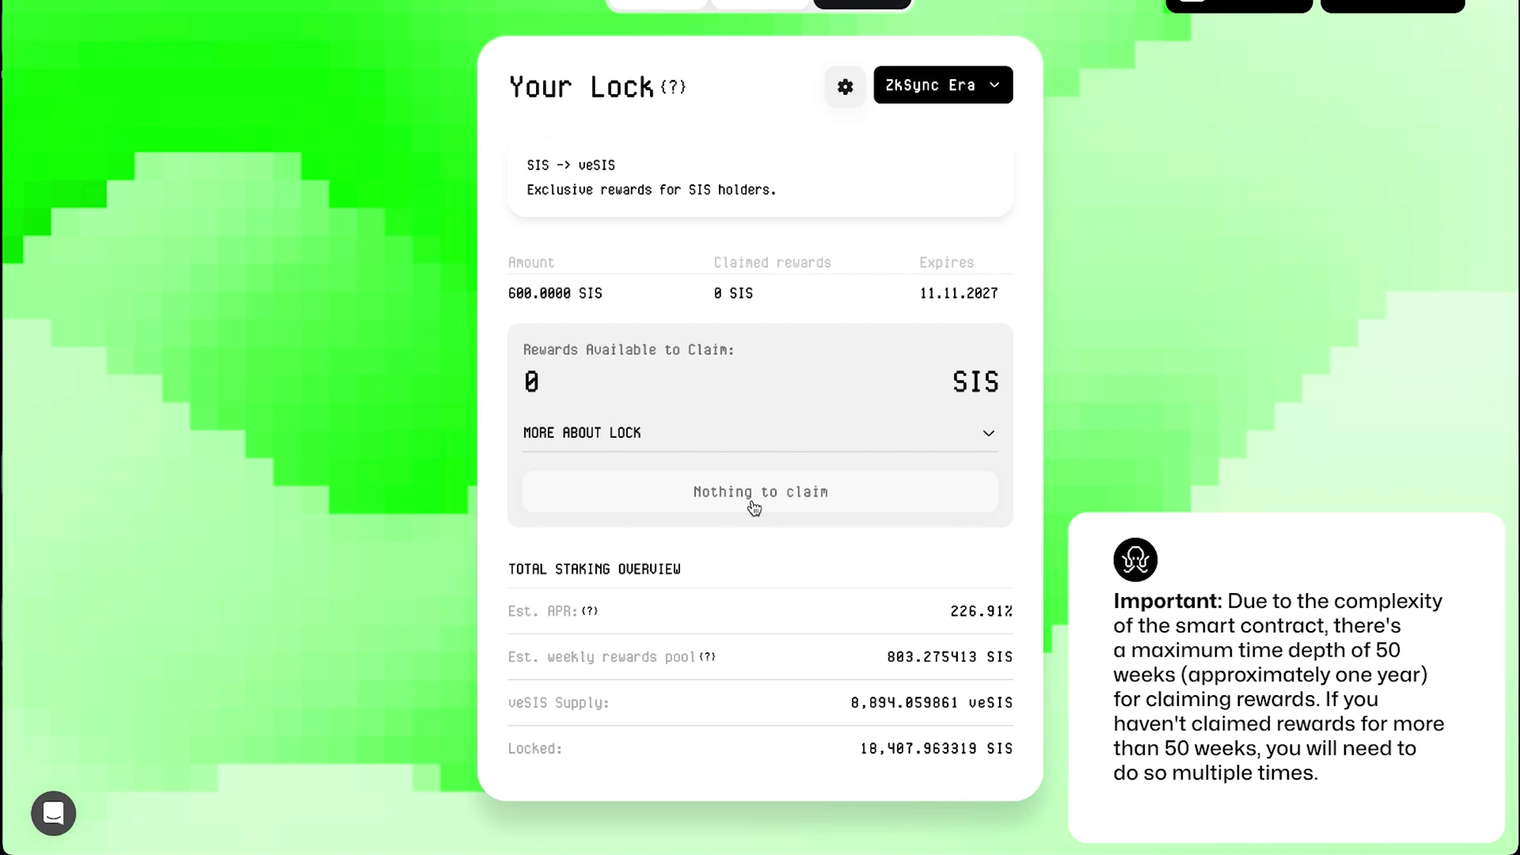
scroll(758, 472, "up", 1)
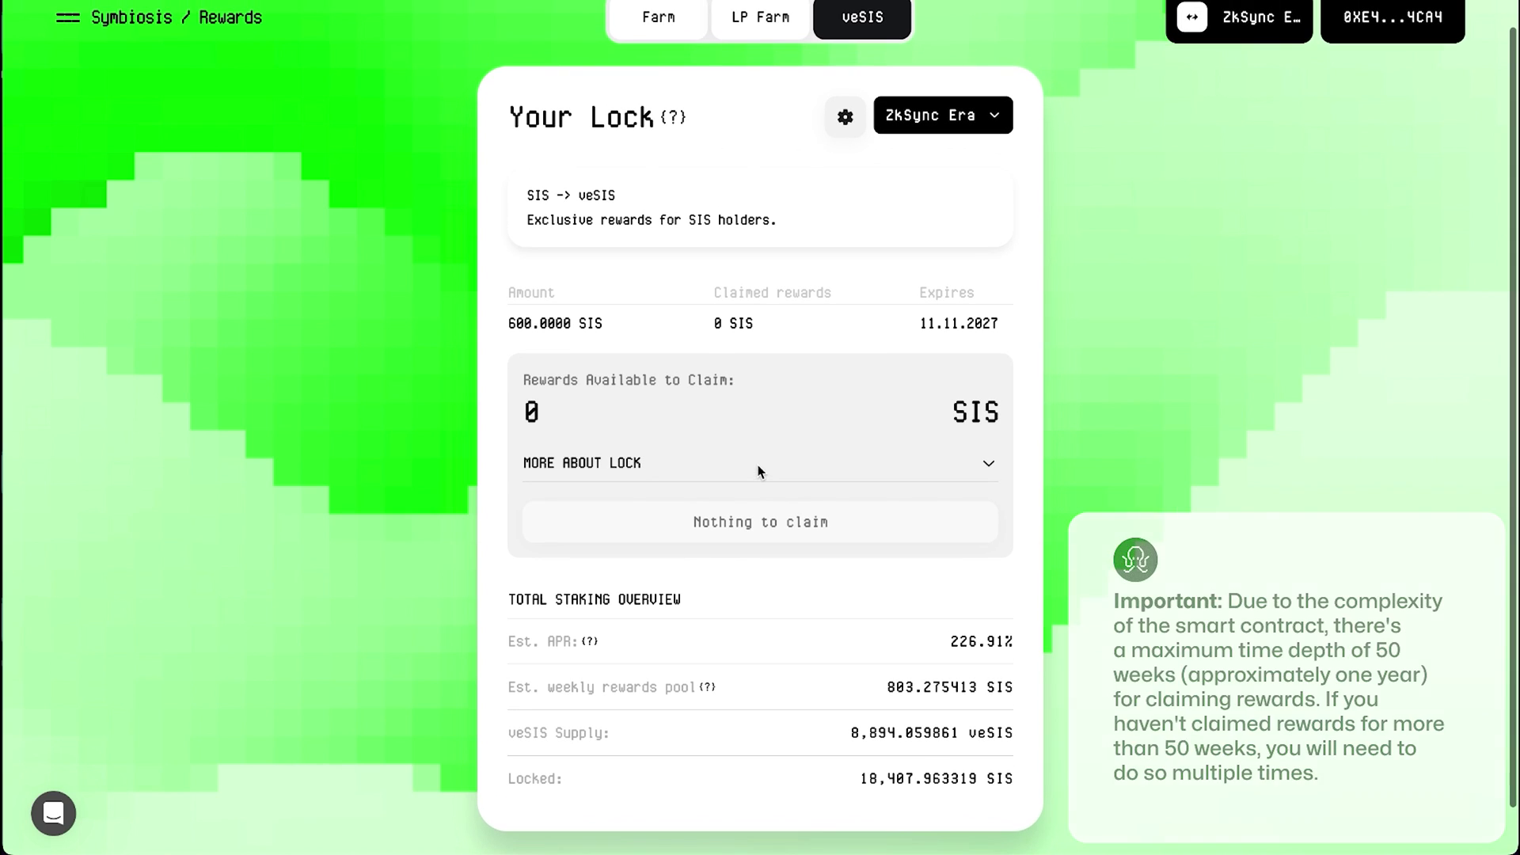